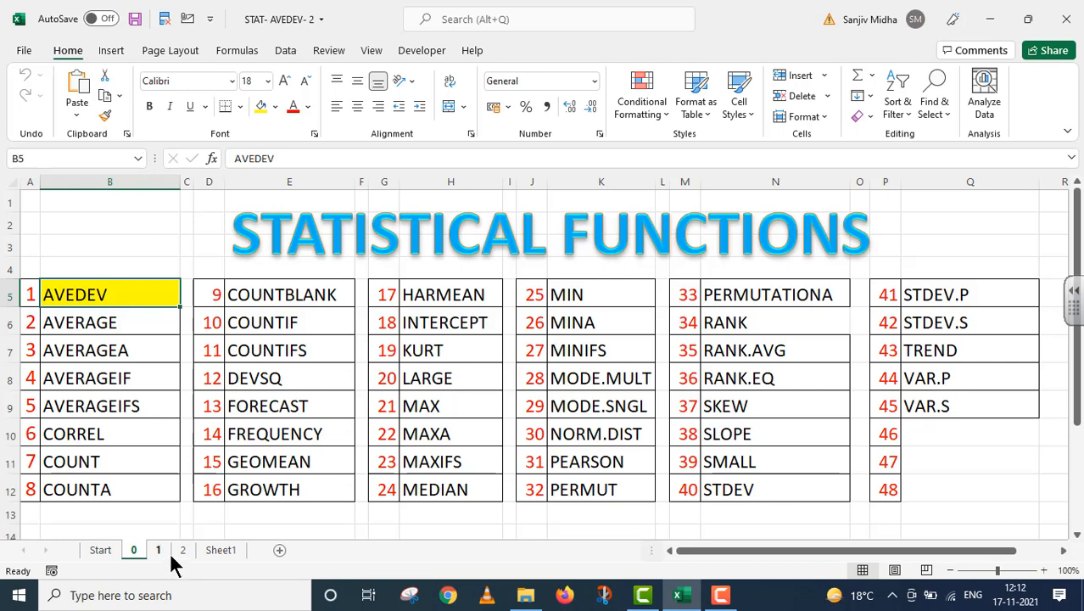
# On Sheet1, fill the x column from B6 to B10 with the series 10, 20, 30, 40, 50
pyautogui.click(158, 549)
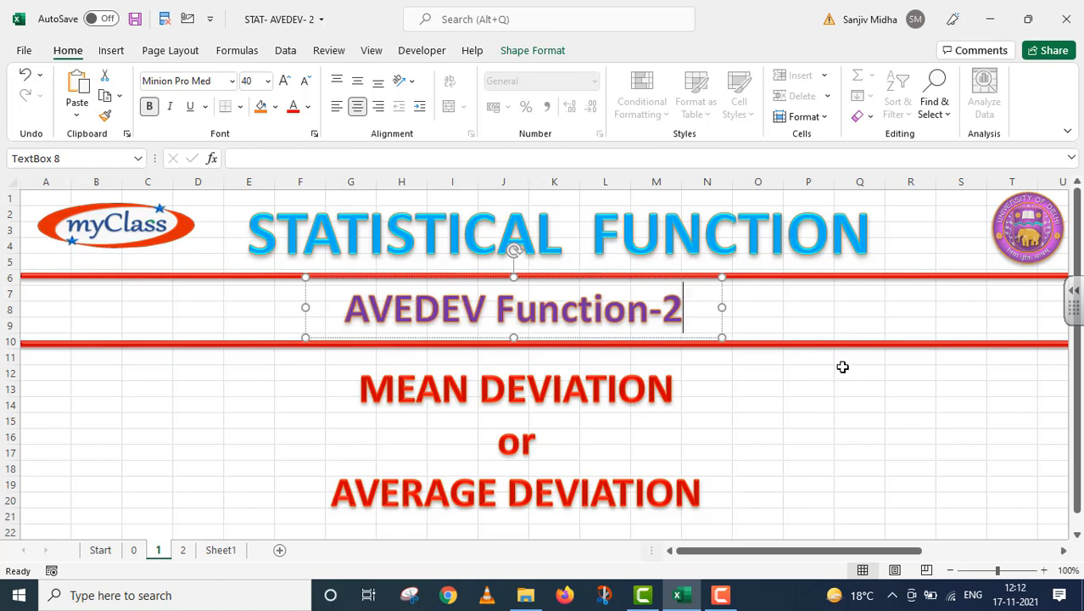
pyautogui.click(222, 549)
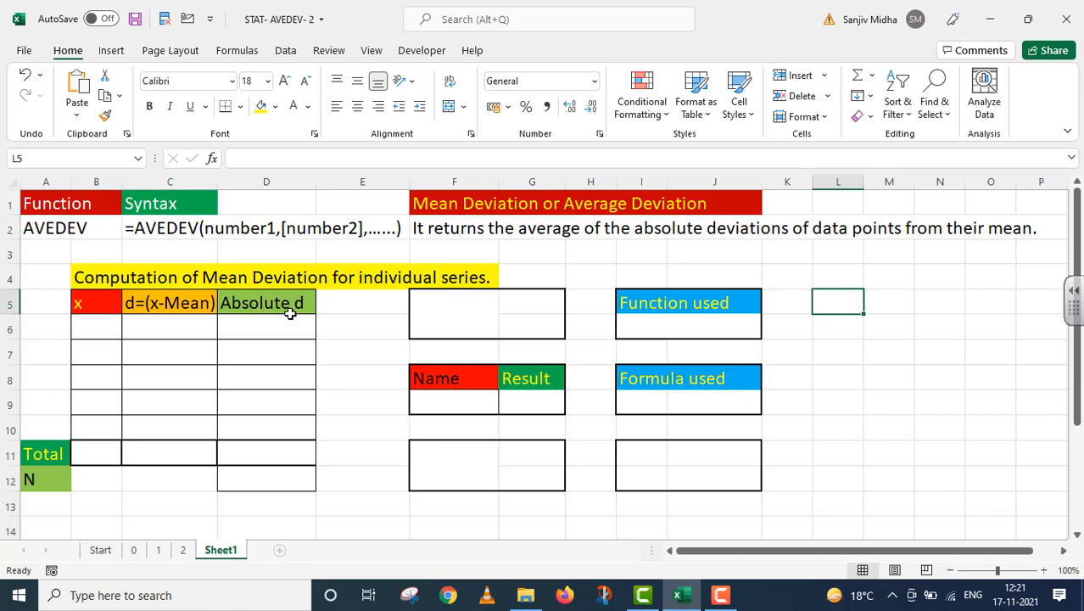
pyautogui.click(95, 328)
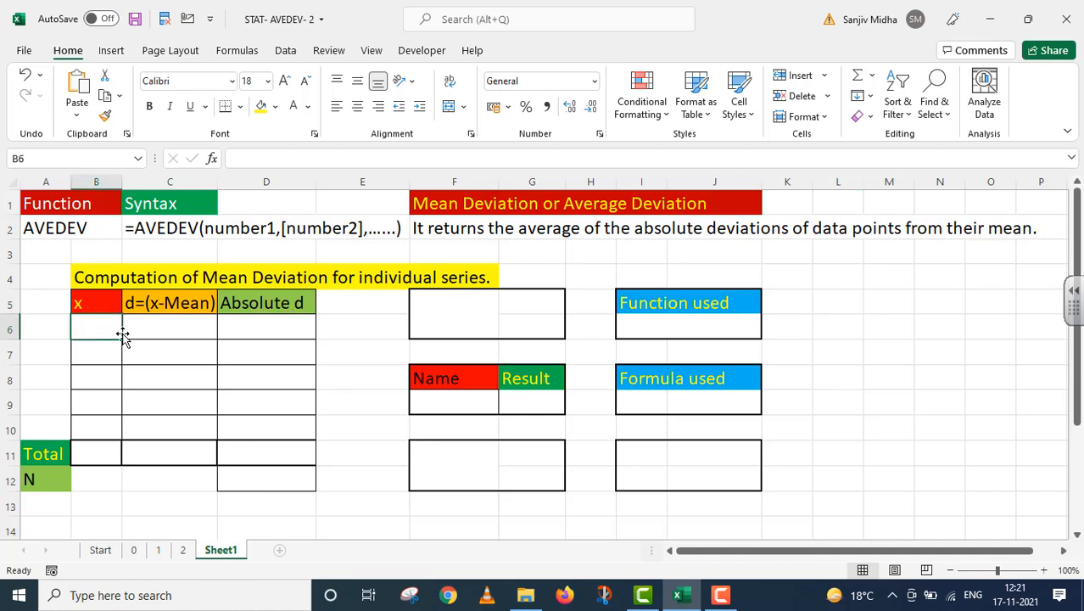
pyautogui.write('1')
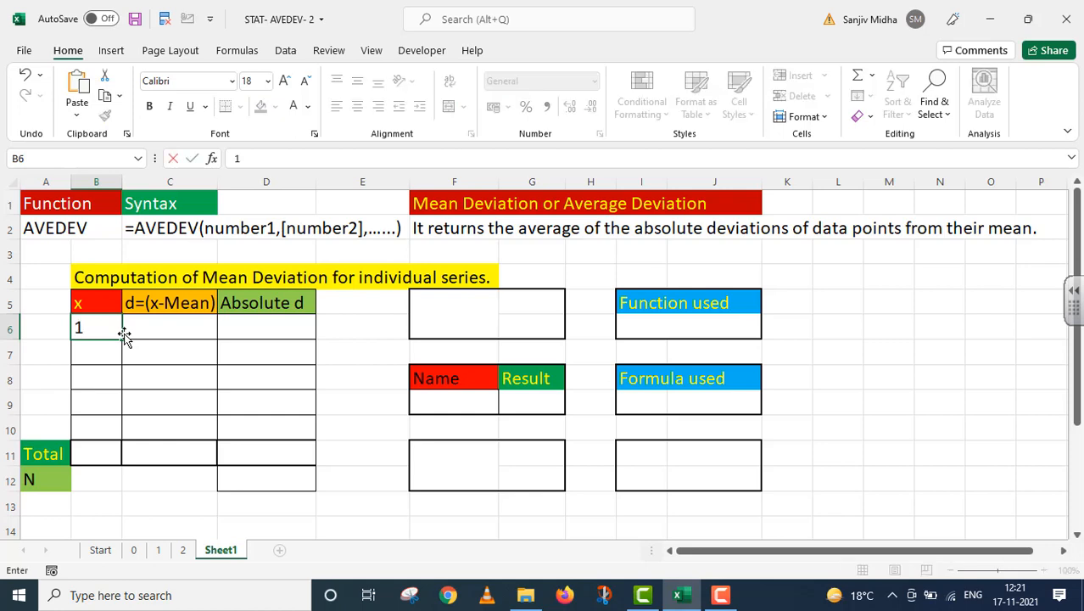
pyautogui.write('0')
pyautogui.click(85, 352)
pyautogui.write('20')
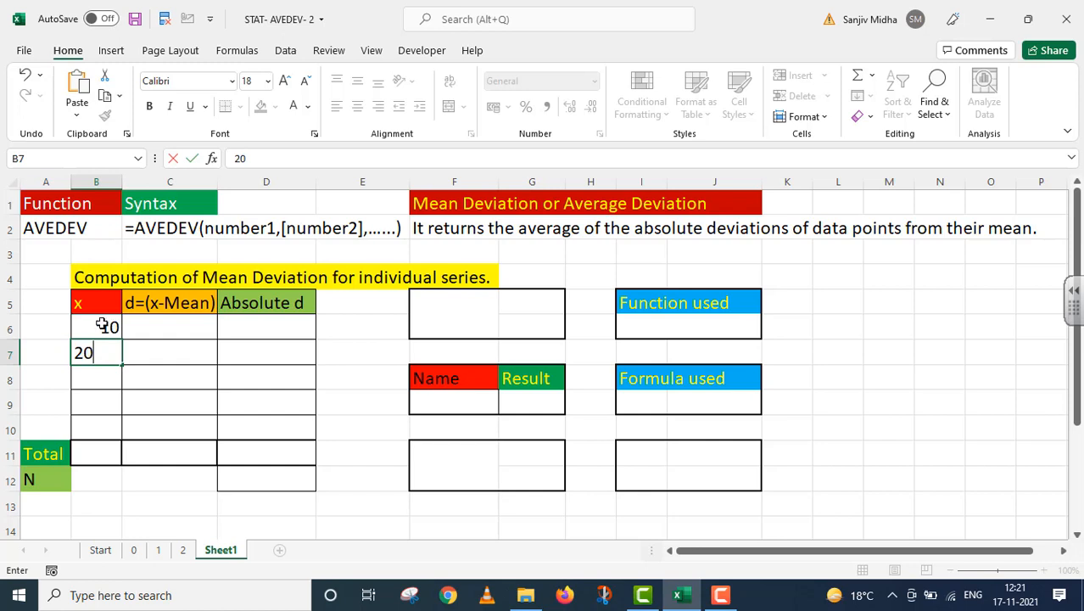
pyautogui.moveTo(101, 325); pyautogui.dragTo(118, 436)
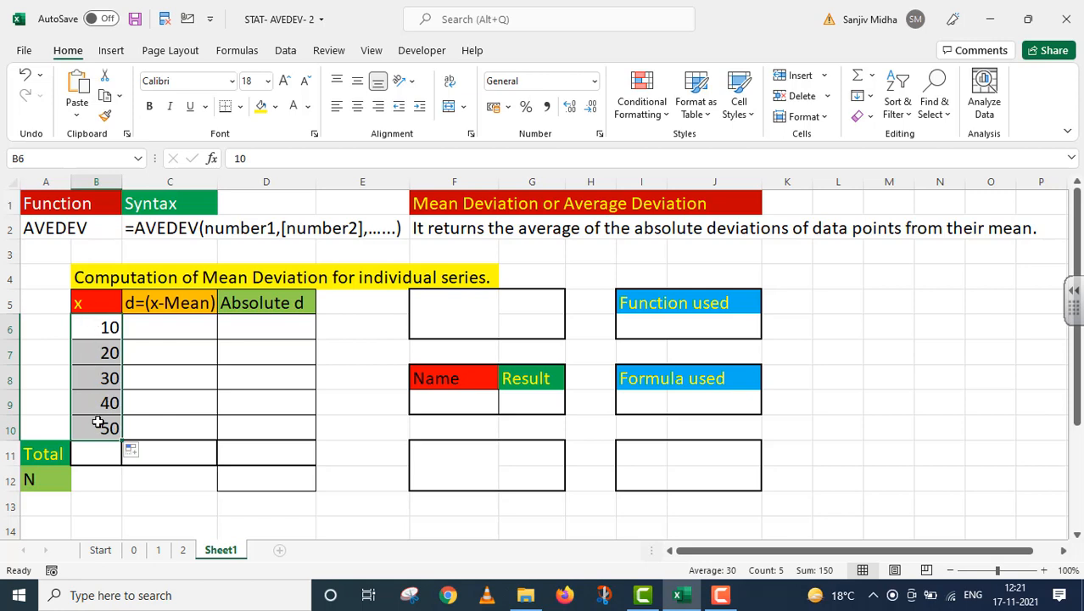
# Enter the label AVERAGE DEVIATION in the empty merged cell F5, beside the data table
pyautogui.doubleClick(448, 307)
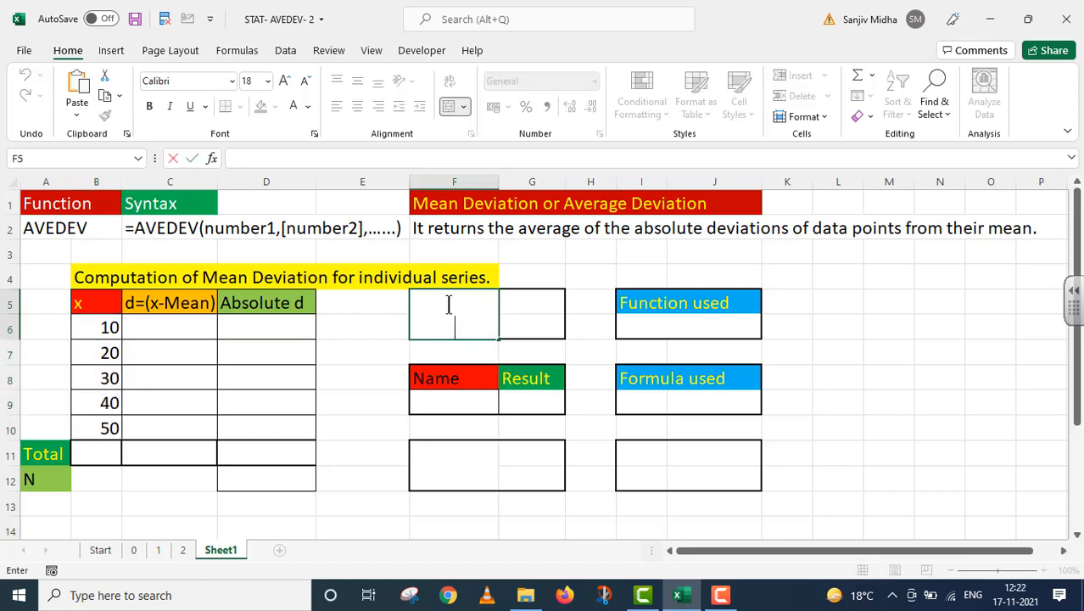
pyautogui.write('AVERA')
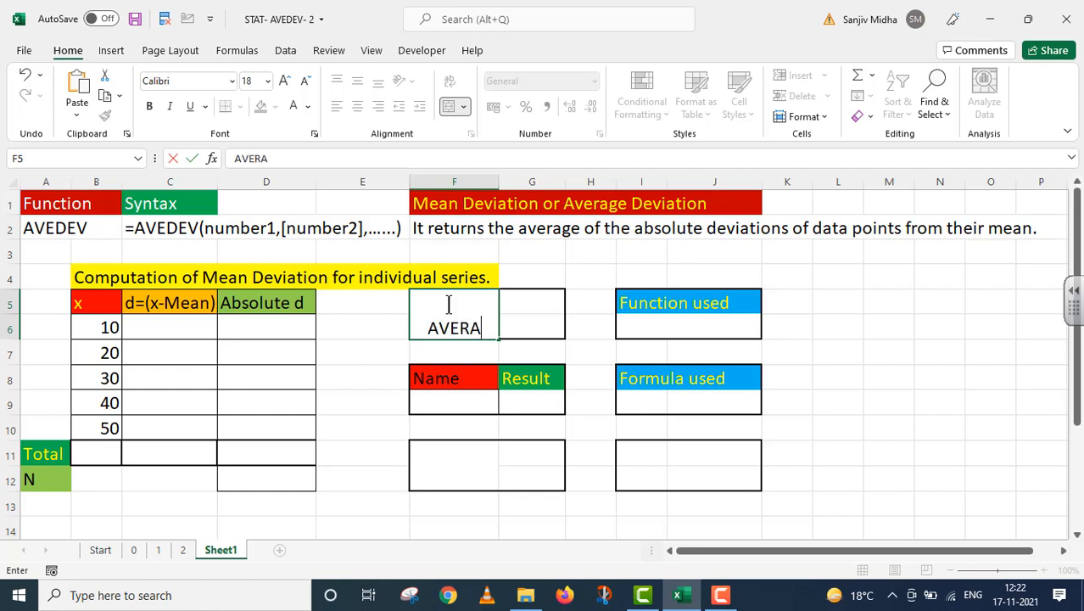
pyautogui.write('GE DEVIA')
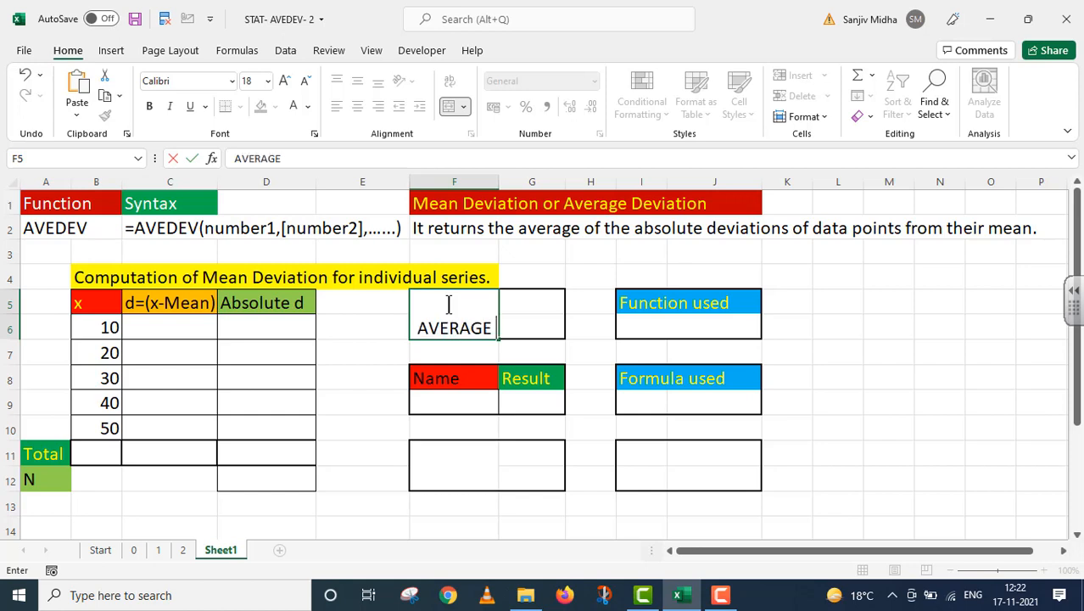
pyautogui.write('T')
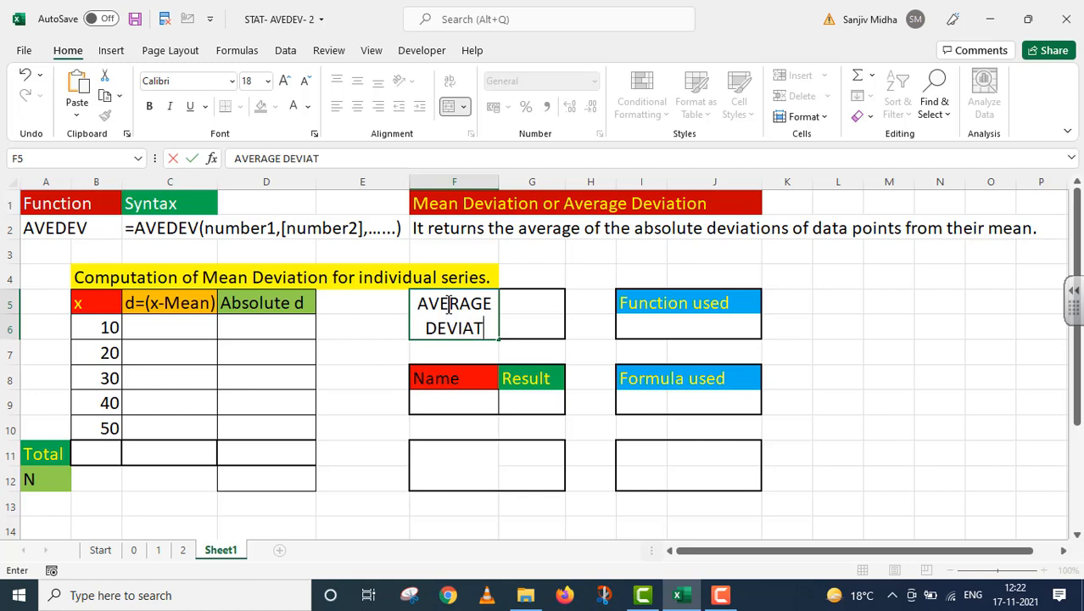
pyautogui.write('ION')
pyautogui.press('Tab')
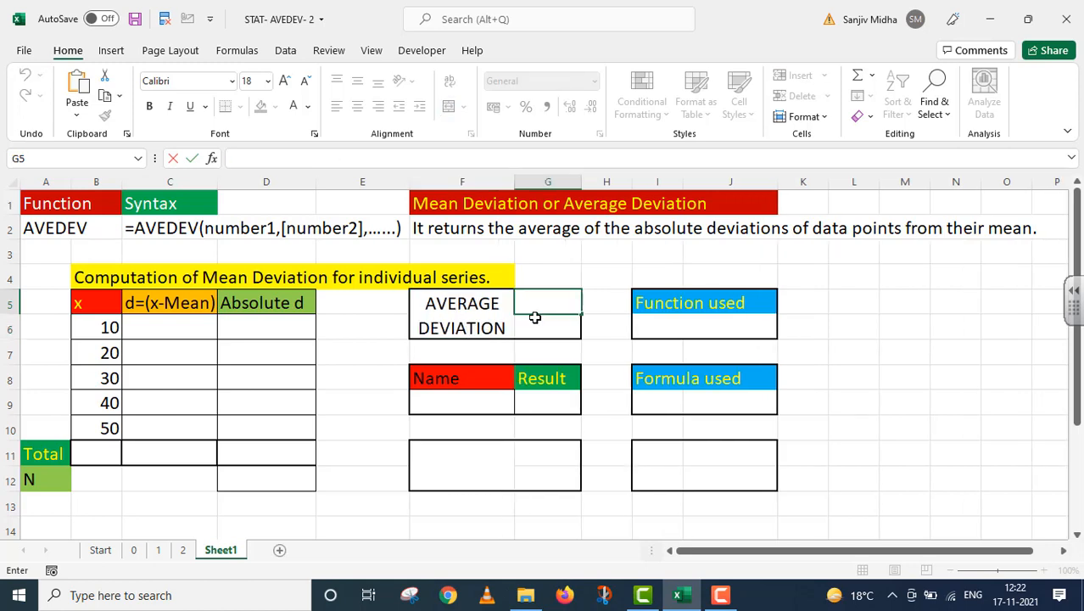
# Calculate the average deviation of the x values in G5 with =AVEDEV(B6:B10)
pyautogui.write('=AV')
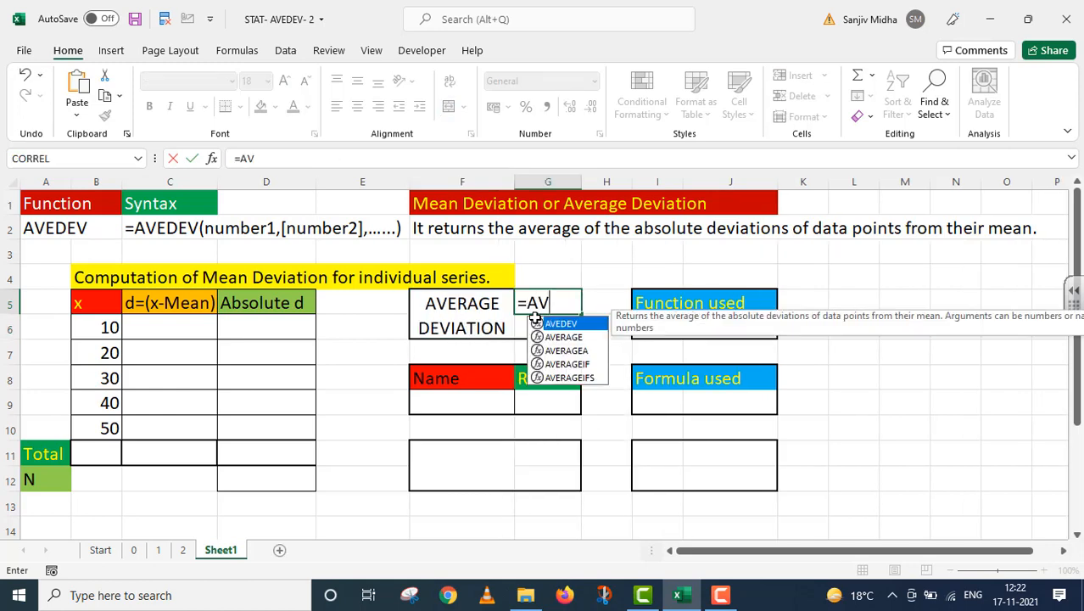
pyautogui.write('EDEV')
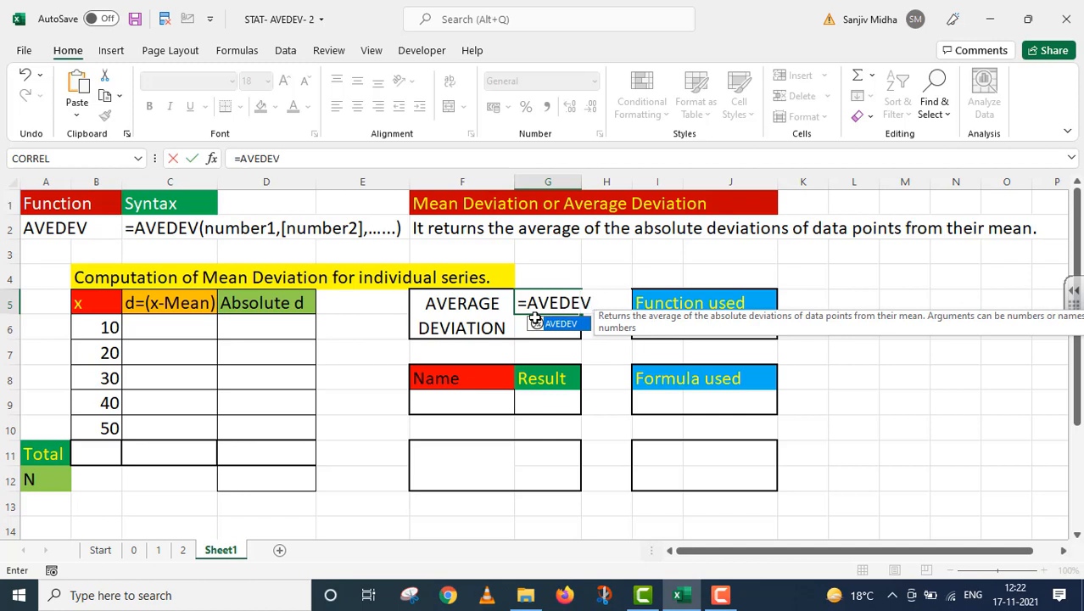
pyautogui.write('(')
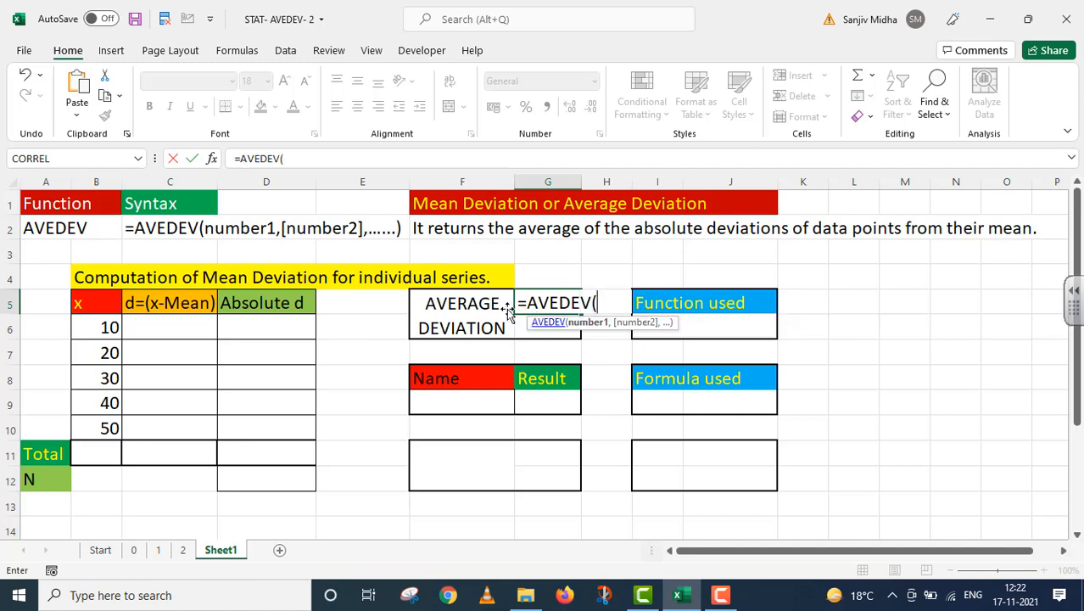
pyautogui.moveTo(85, 324); pyautogui.dragTo(86, 419)
pyautogui.write(')')
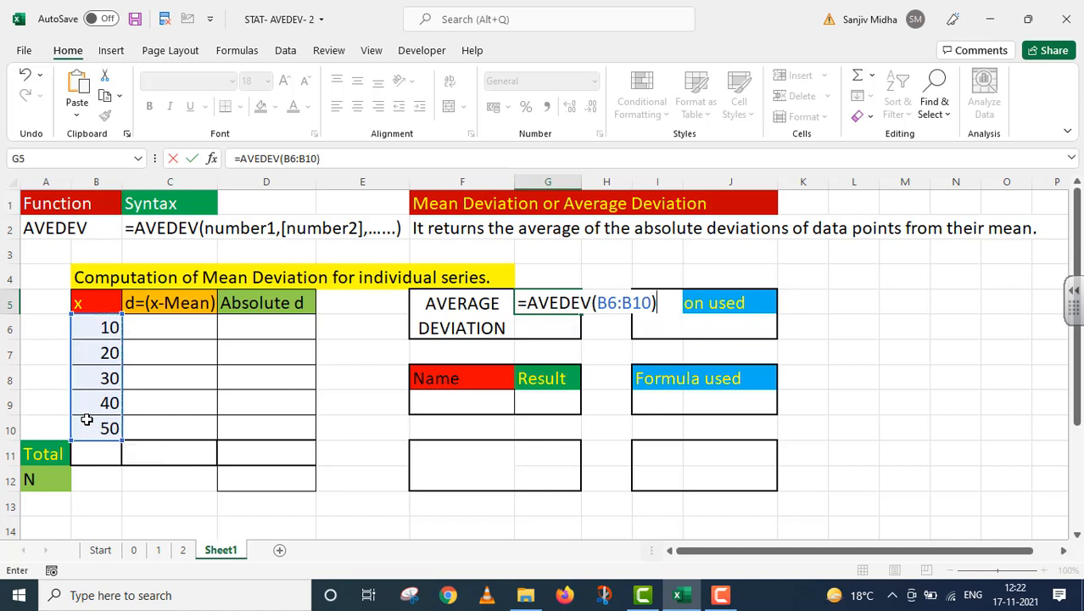
pyautogui.press('Return')
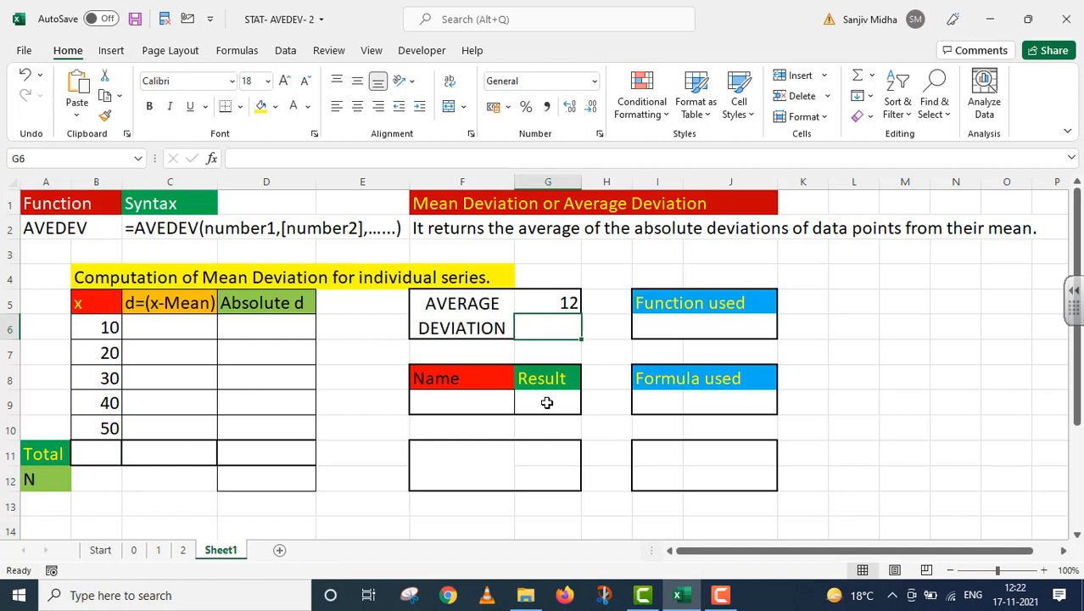
# Copy the formula text from G5 into I6 under Function used, prefixed with an apostrophe so it shows as '=AVEDEV(B6:B10)
pyautogui.click(548, 303)
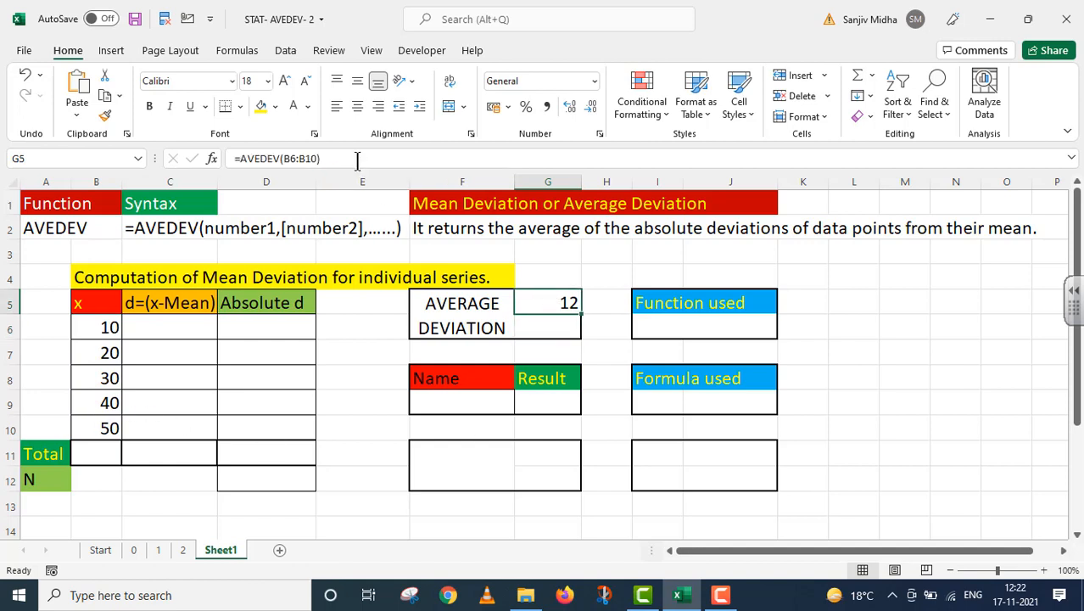
pyautogui.moveTo(360, 162); pyautogui.dragTo(191, 165)
pyautogui.hotkey('ctrl', 'c')
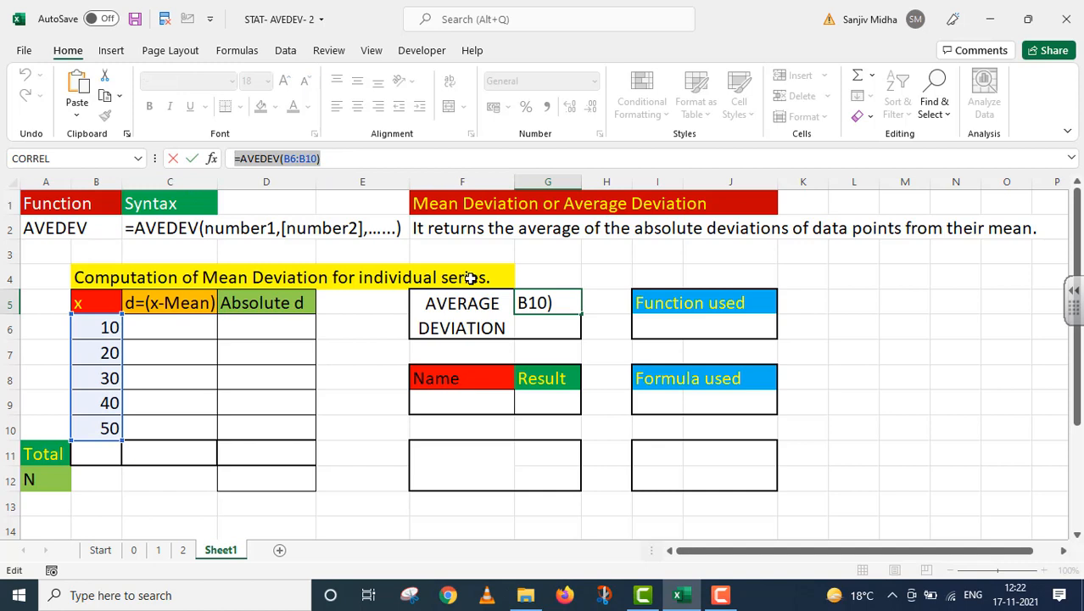
pyautogui.press('Return')
pyautogui.click(661, 324)
pyautogui.doubleClick(661, 324)
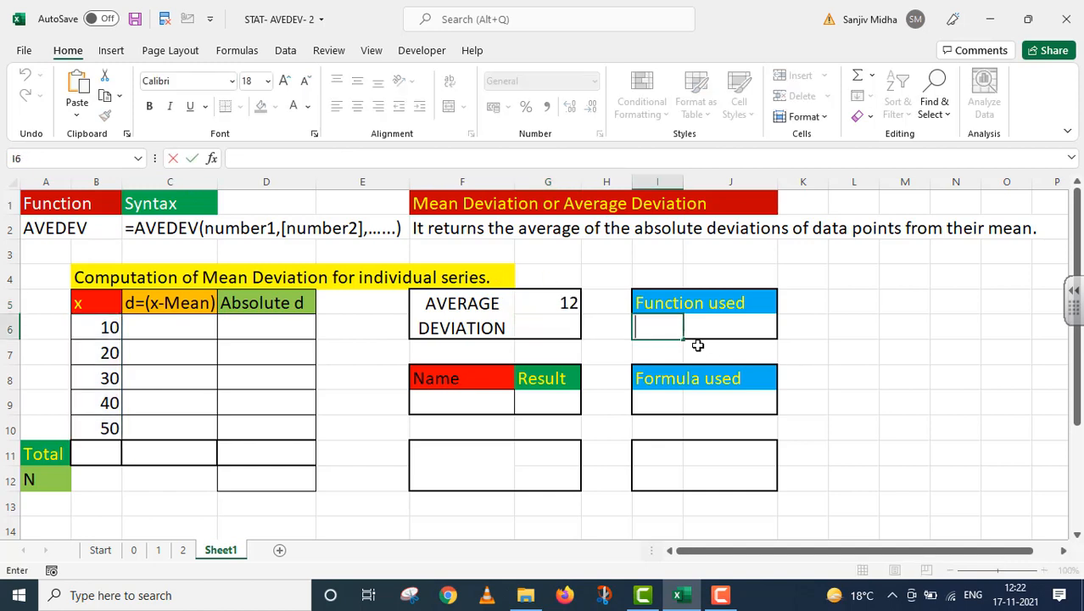
pyautogui.hotkey('ctrl', 'v')
pyautogui.click(634, 326)
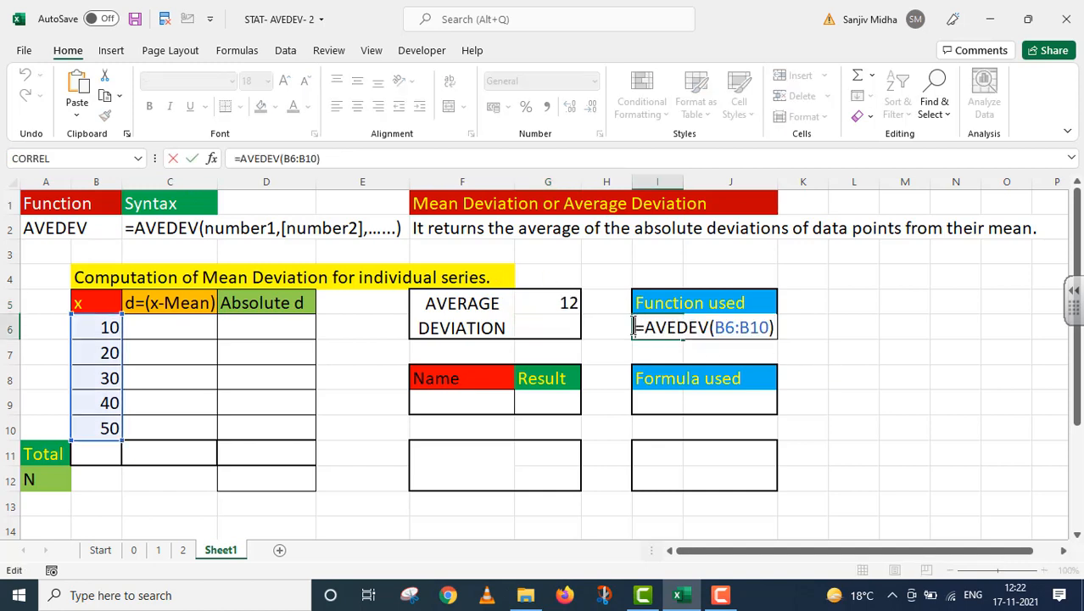
pyautogui.write("'")
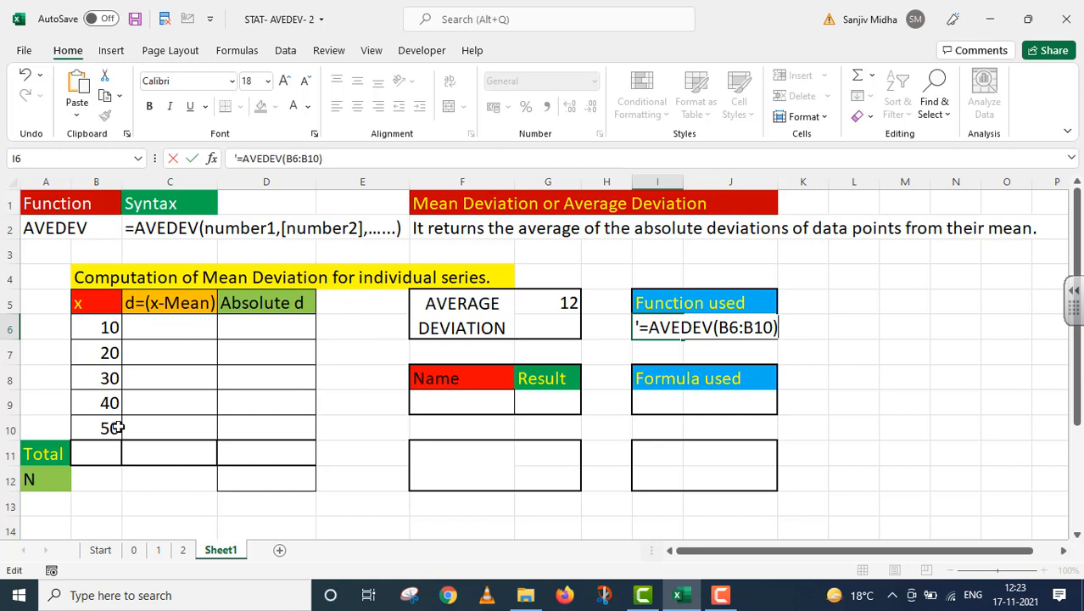
# Total the x values in B11 with =SUM(B6:B10)
pyautogui.click(100, 453)
pyautogui.doubleClick(100, 453)
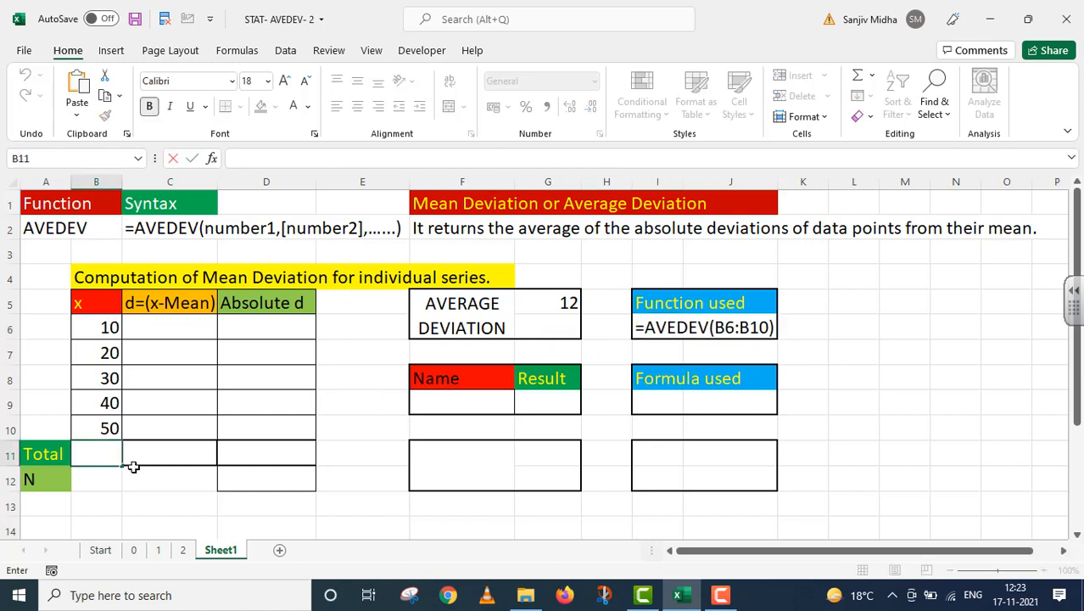
pyautogui.write('=SUM(')
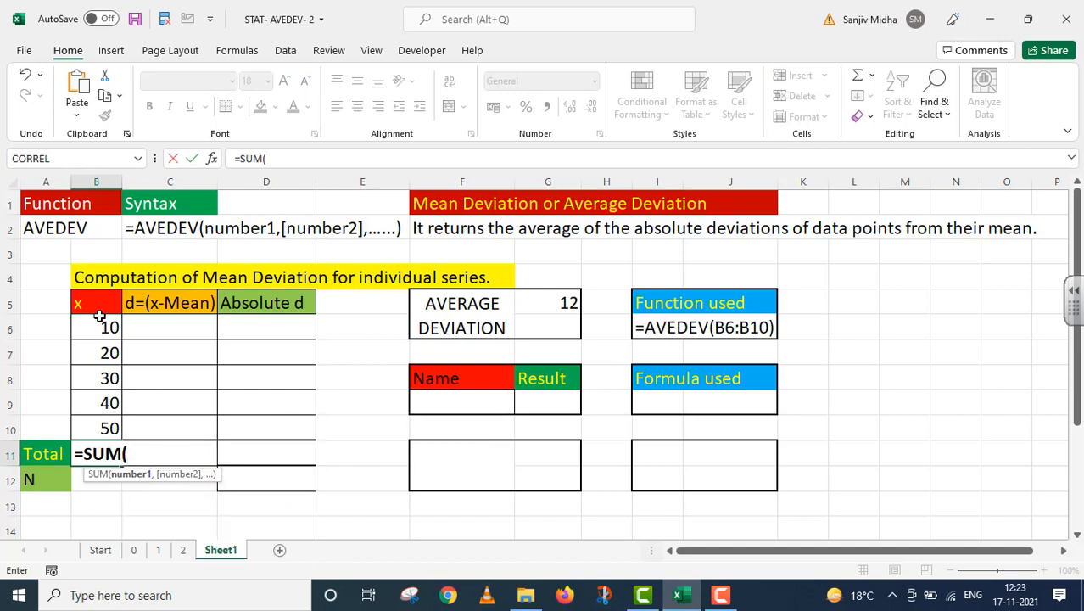
pyautogui.moveTo(100, 331); pyautogui.dragTo(99, 428)
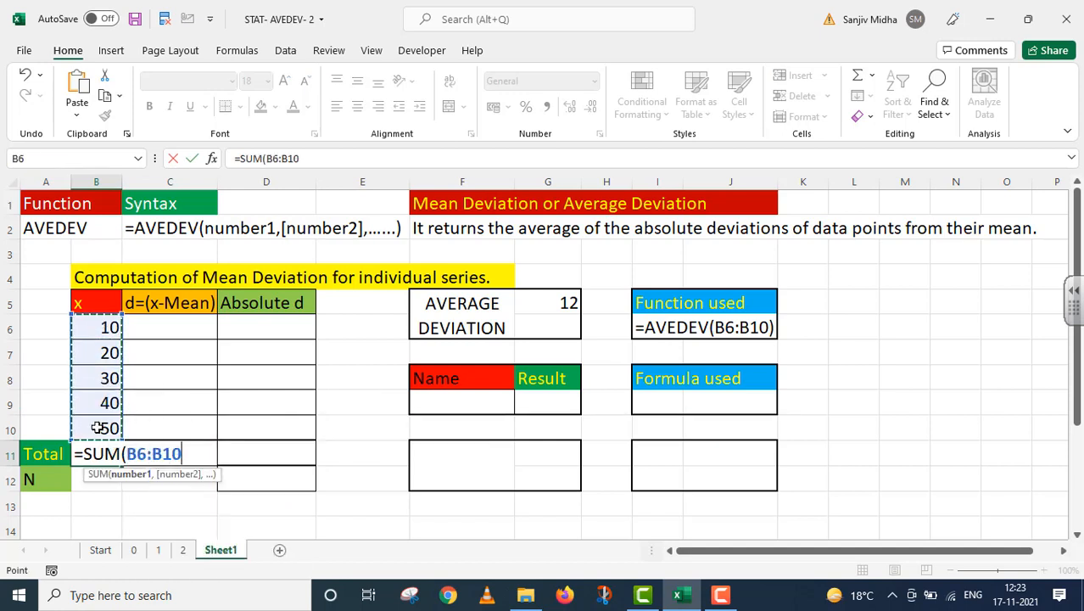
pyautogui.write(')')
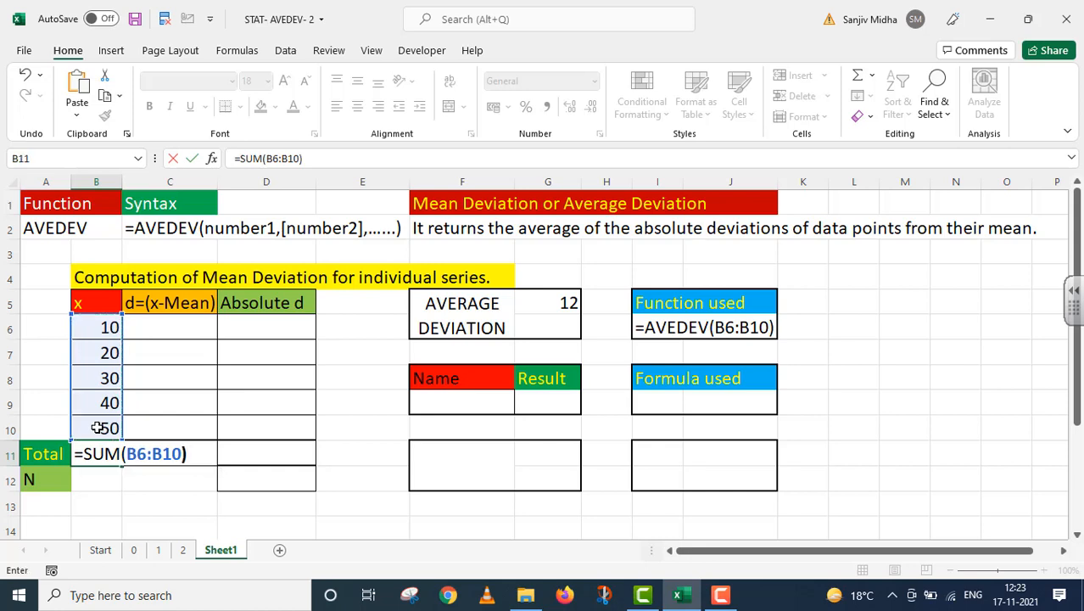
pyautogui.press('Return')
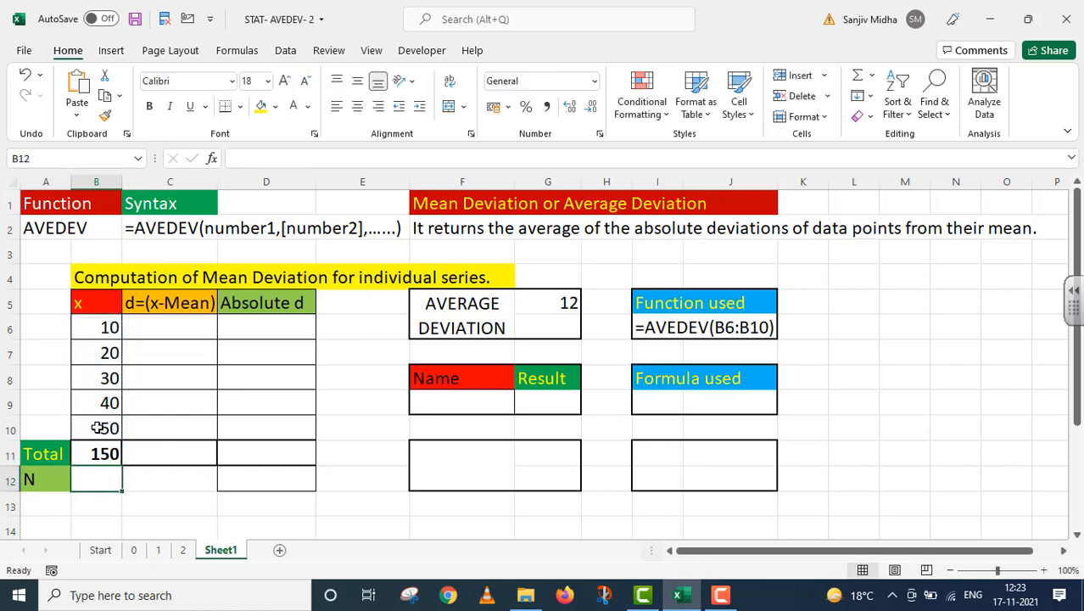
# Count the x observations in the N row, cell B12, with =COUNT(B6:B10)
pyautogui.click(155, 488)
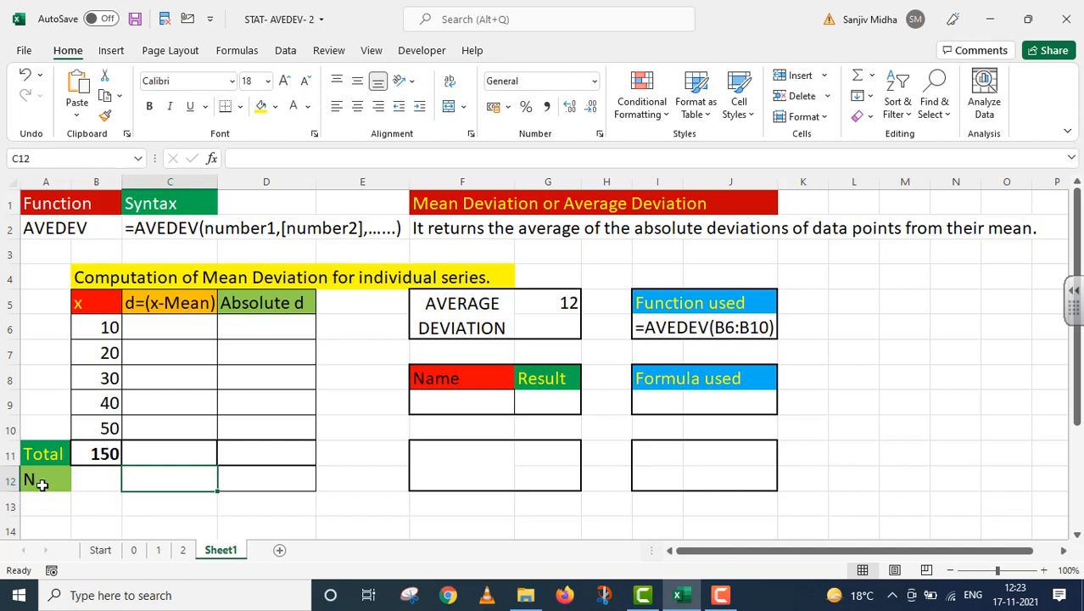
pyautogui.doubleClick(101, 477)
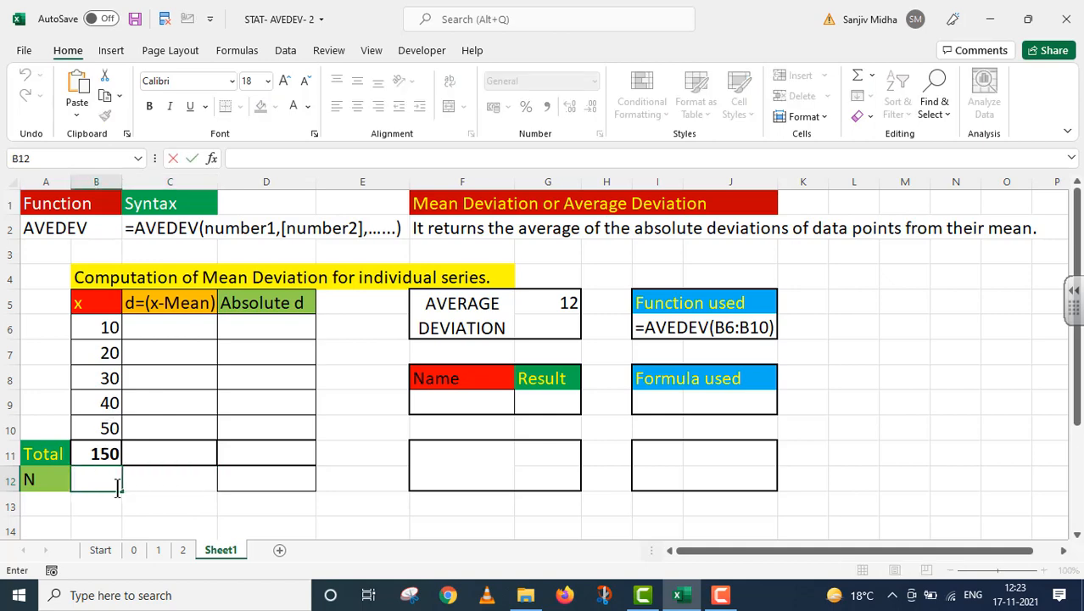
pyautogui.write('=COUNT(')
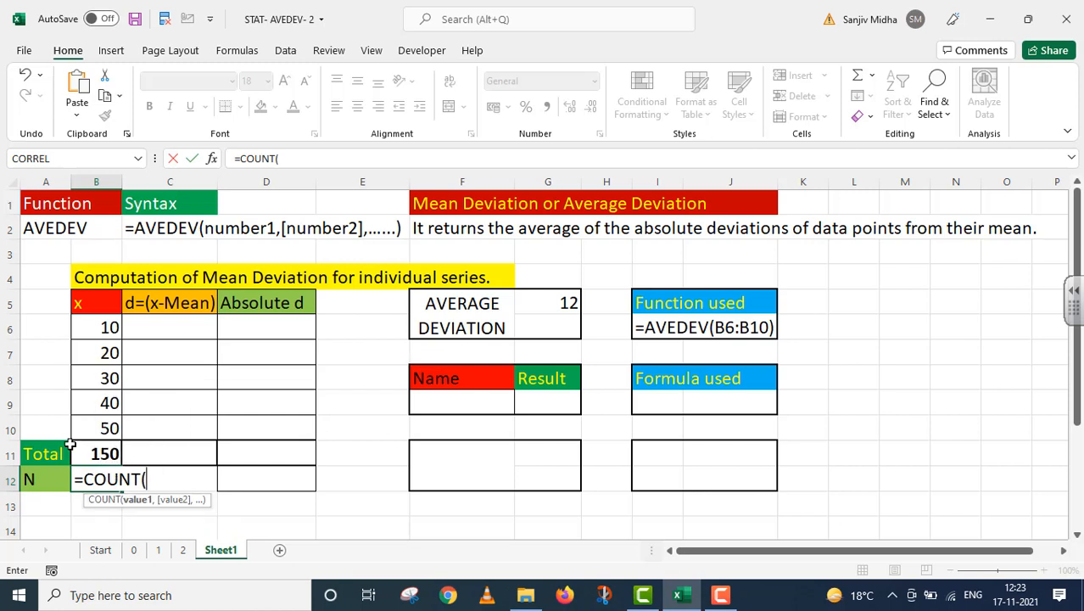
pyautogui.moveTo(109, 320); pyautogui.dragTo(104, 421)
pyautogui.write(')')
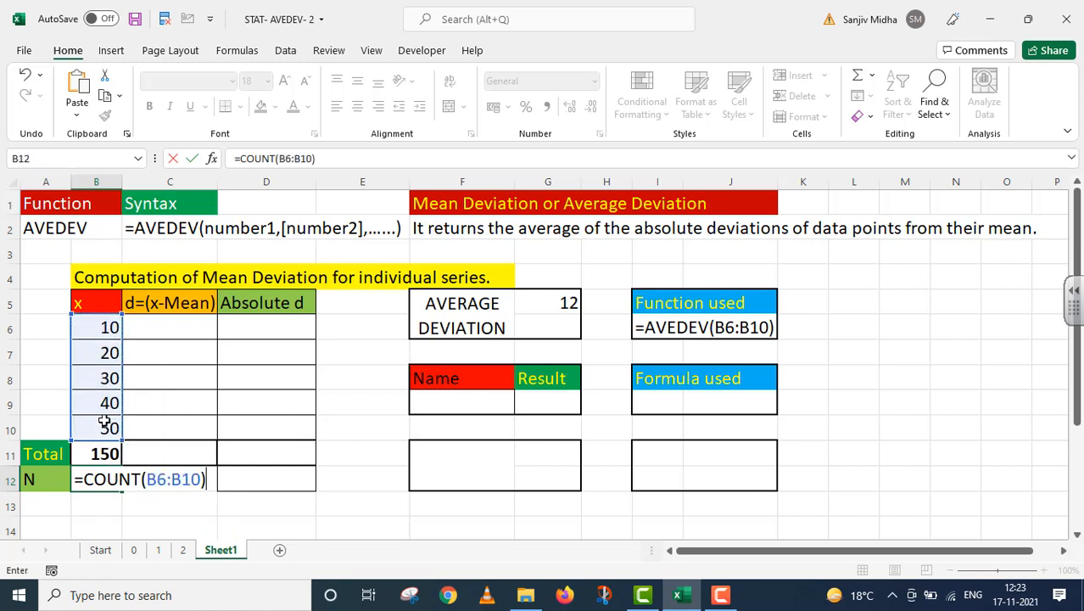
pyautogui.press('Return')
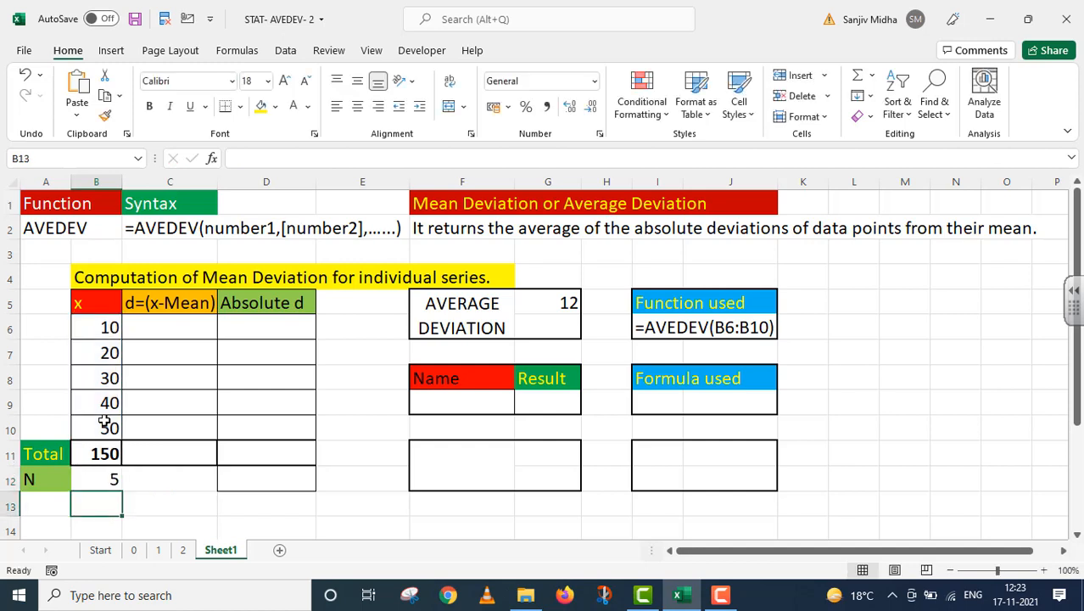
pyautogui.click(105, 482)
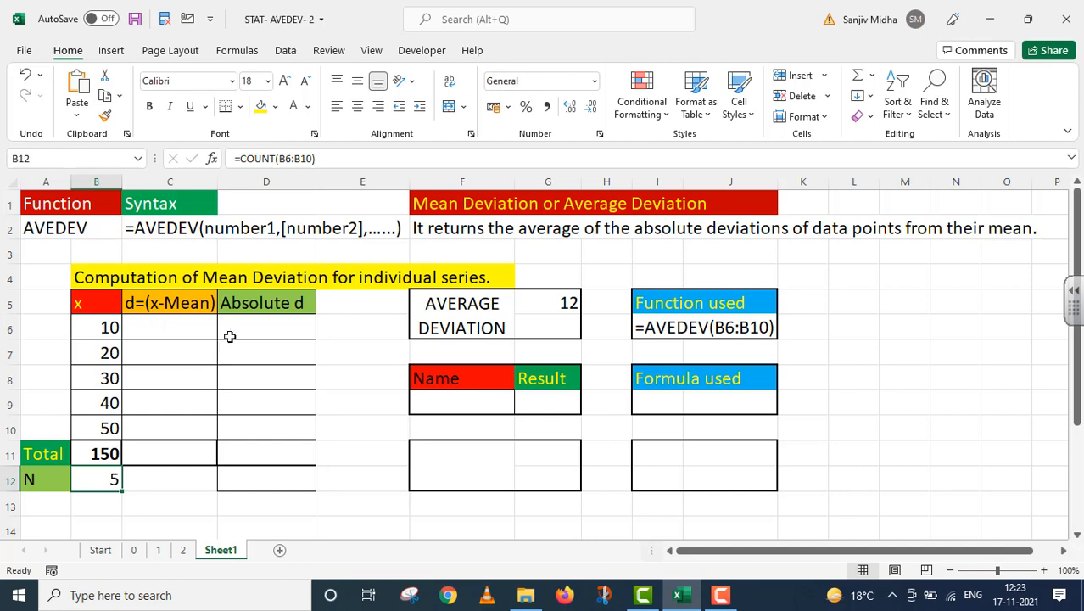
# Enter MEAN under Name in F9 and move to the adjacent Result cell G9
pyautogui.doubleClick(440, 404)
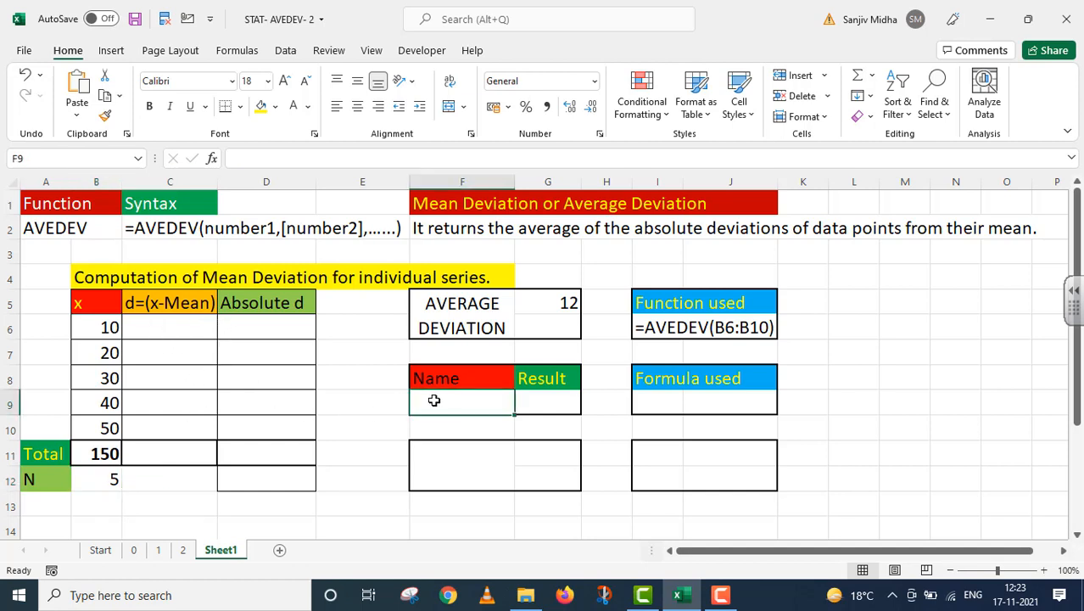
pyautogui.write('ME')
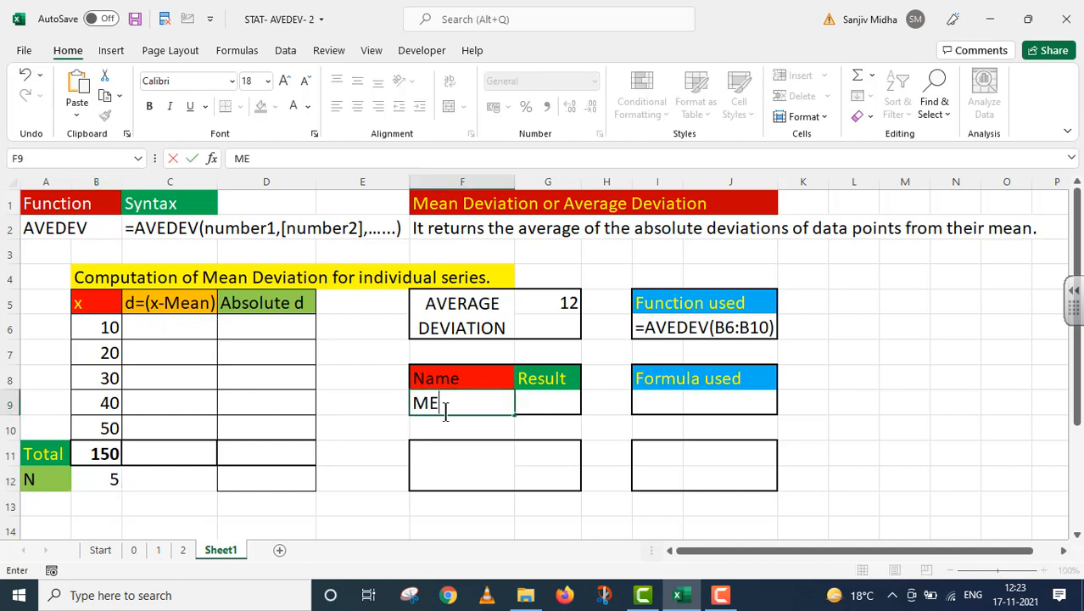
pyautogui.write('AN')
pyautogui.click(539, 404)
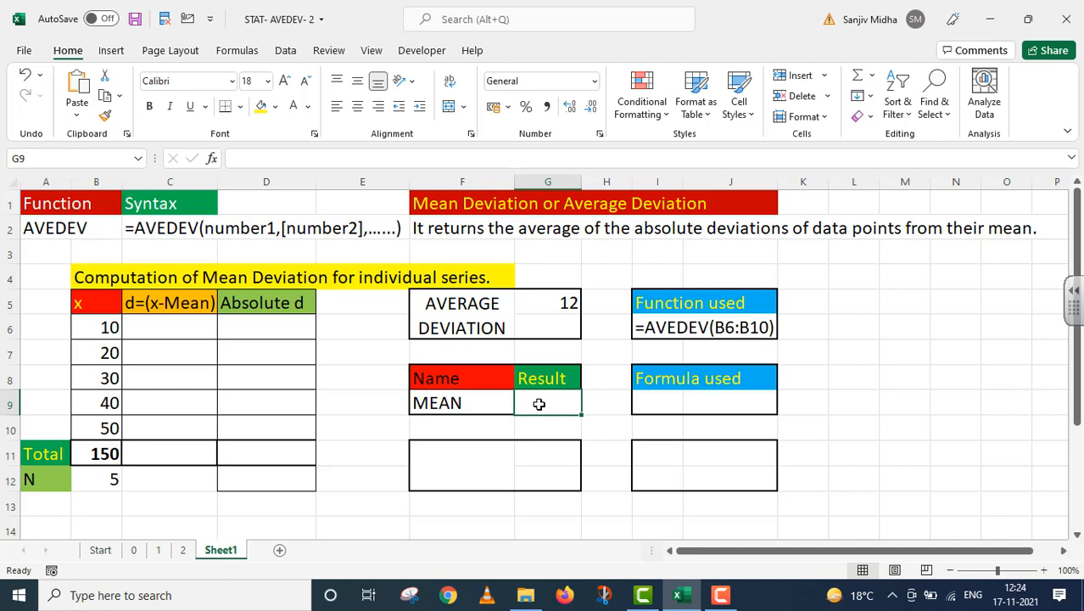
# Calculate the mean in G9 by dividing the x total by the number of observations with =B11/B12
pyautogui.write('=')
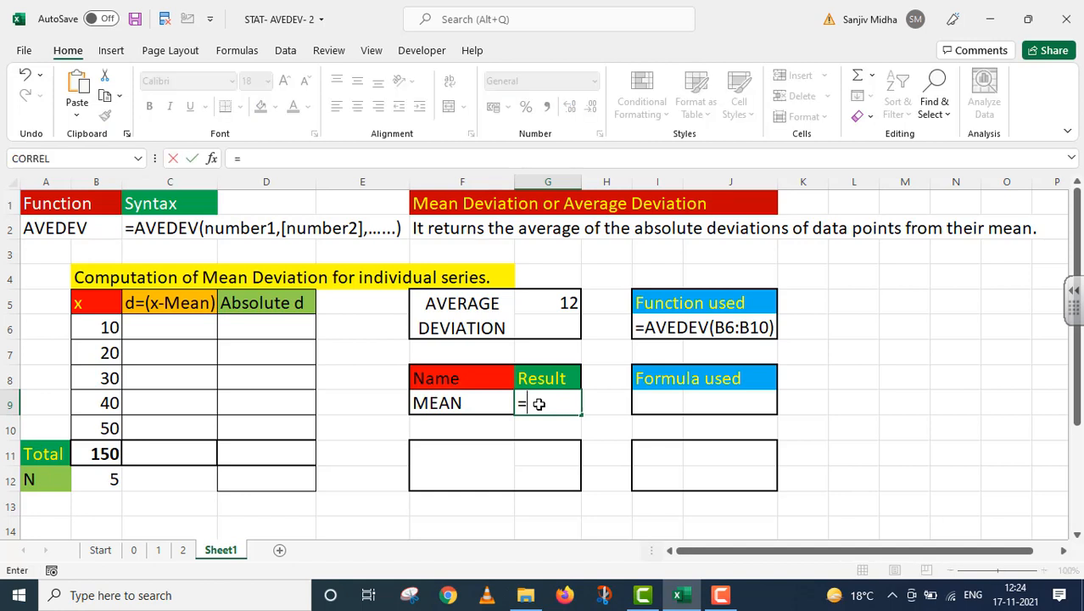
pyautogui.click(100, 454)
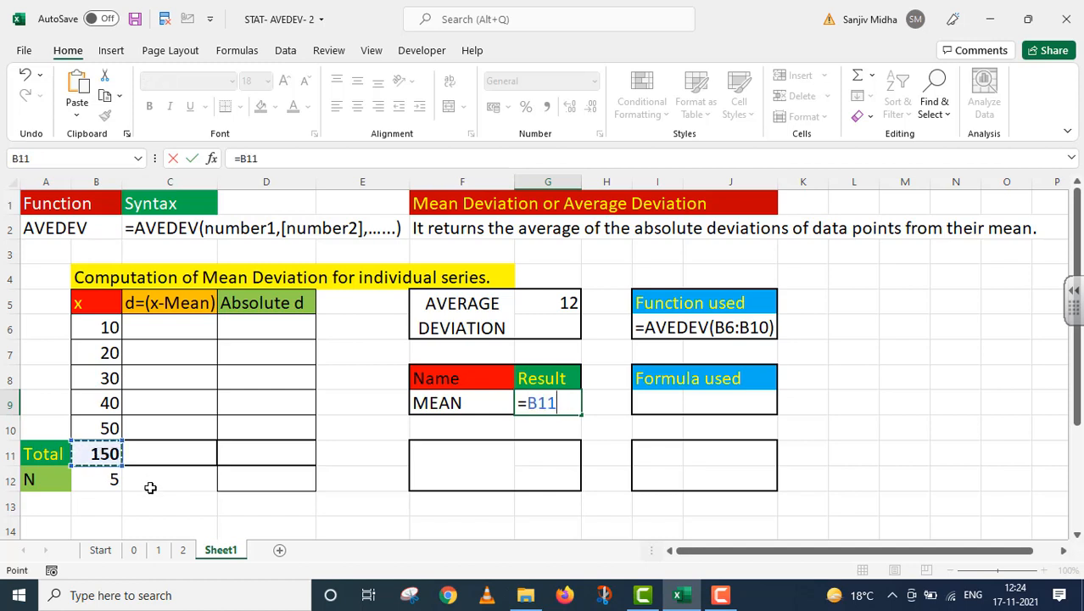
pyautogui.write('/')
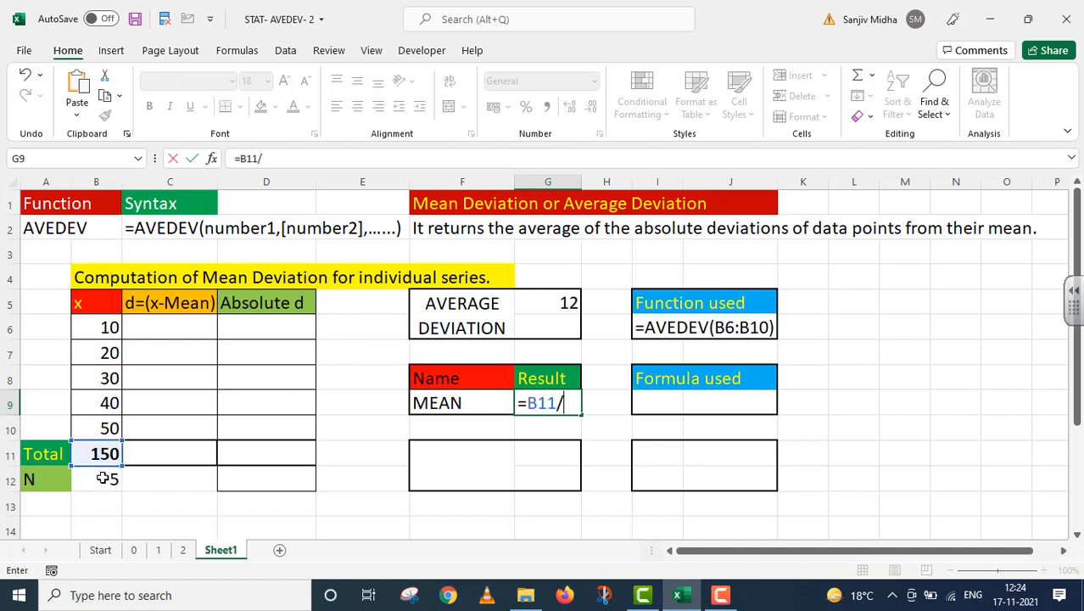
pyautogui.click(96, 479)
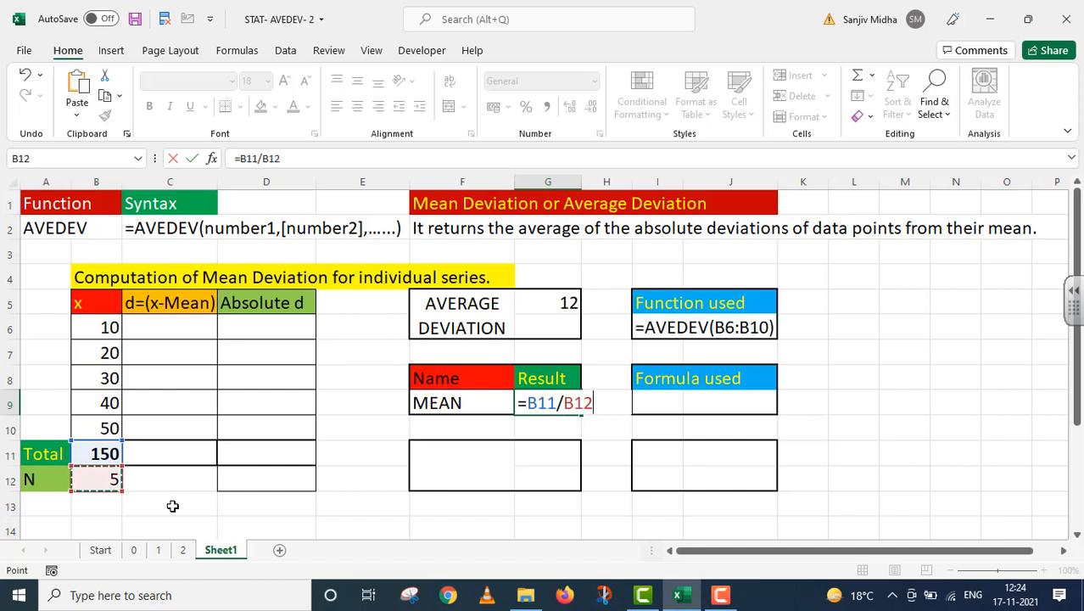
pyautogui.press('Return')
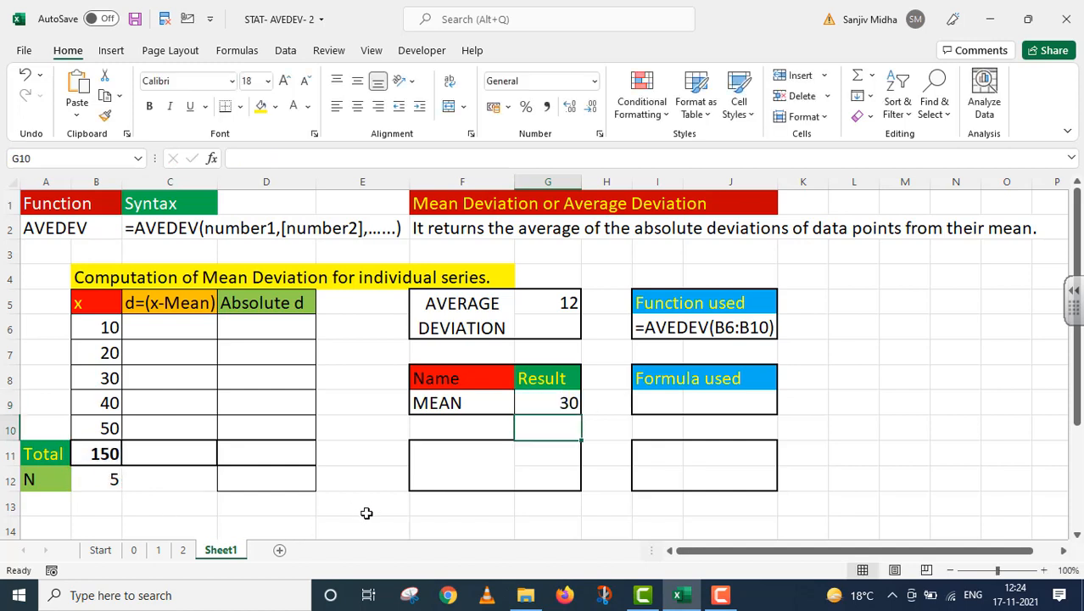
# Copy the formula text from G9 into I9 under Formula used, prefixed with an apostrophe so it shows as =B11/B12
pyautogui.click(553, 403)
pyautogui.moveTo(284, 158); pyautogui.dragTo(207, 157)
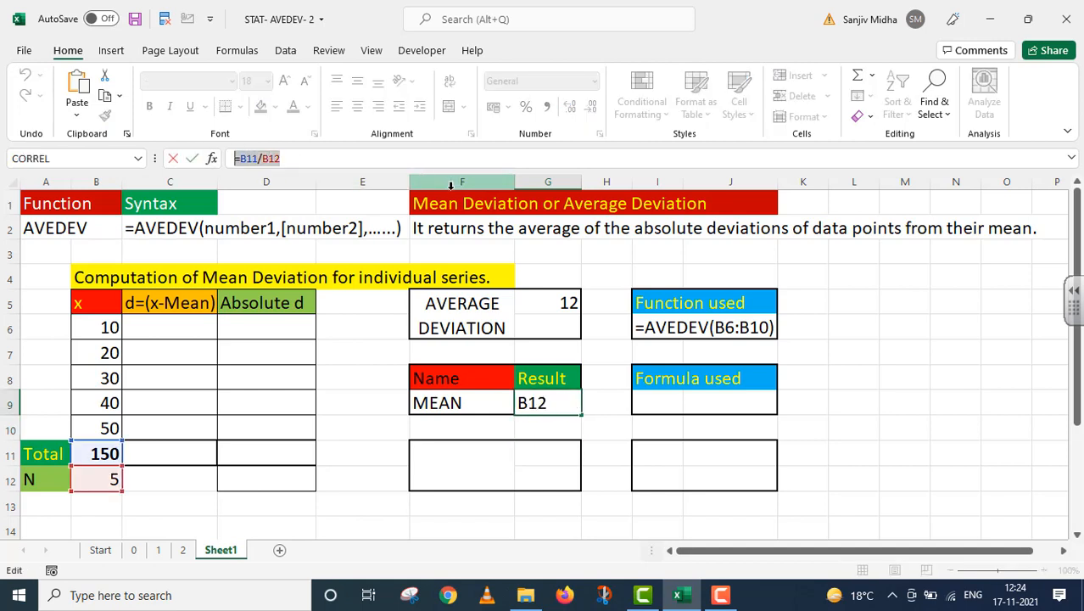
pyautogui.press('Return')
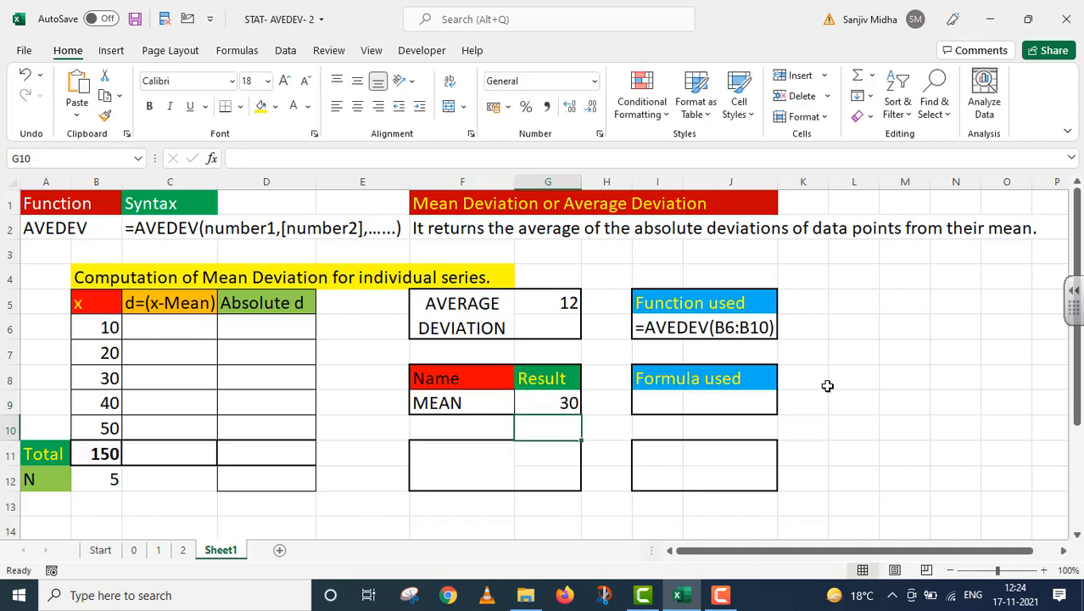
pyautogui.doubleClick(655, 409)
pyautogui.hotkey('ctrl', 'v')
pyautogui.click(636, 410)
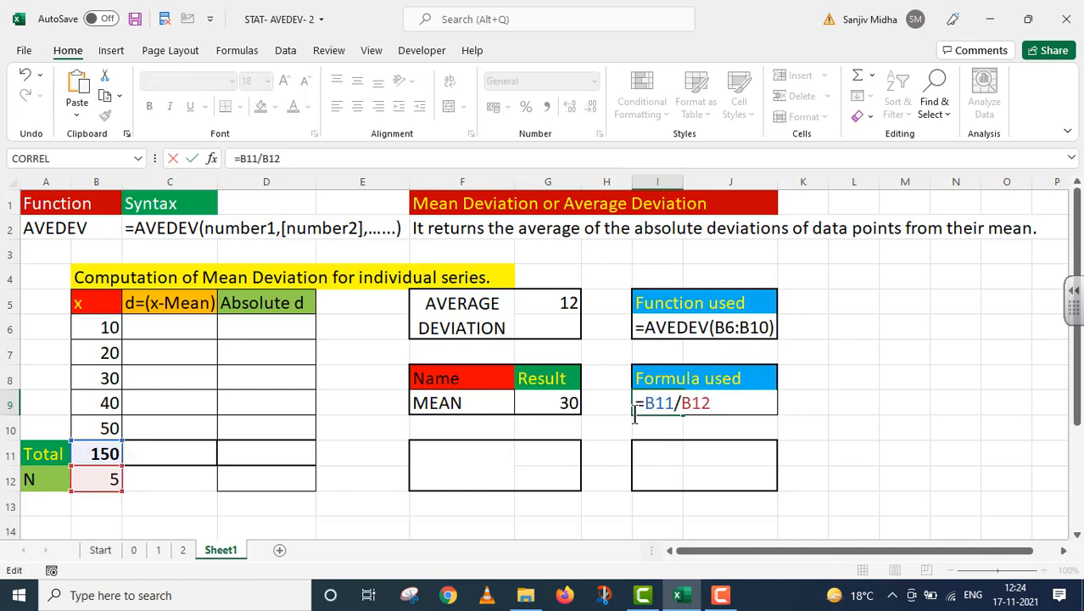
pyautogui.write("'")
pyautogui.click(373, 454)
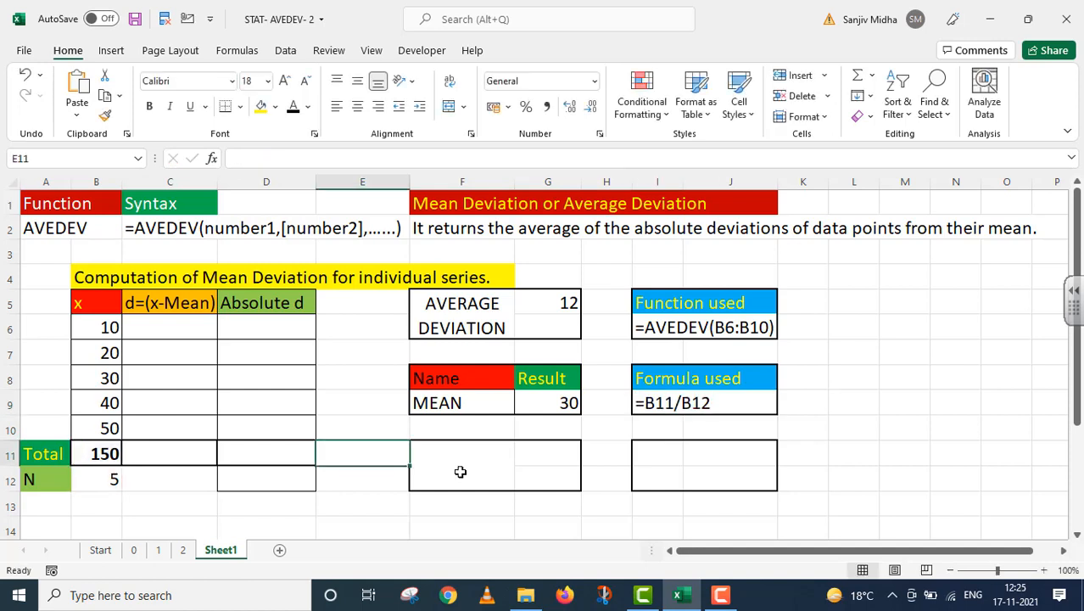
# Copy the AVERAGE DEVIATION label from F5 into F11 and set the font colour of the ∑IdI/N text in G11 to black
pyautogui.click(460, 472)
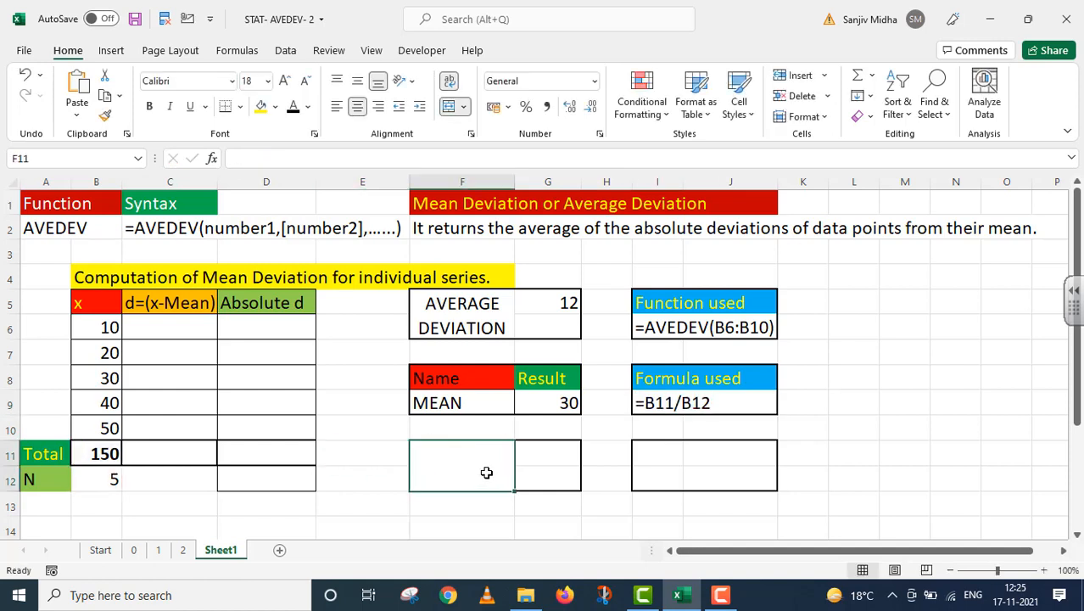
pyautogui.click(488, 314)
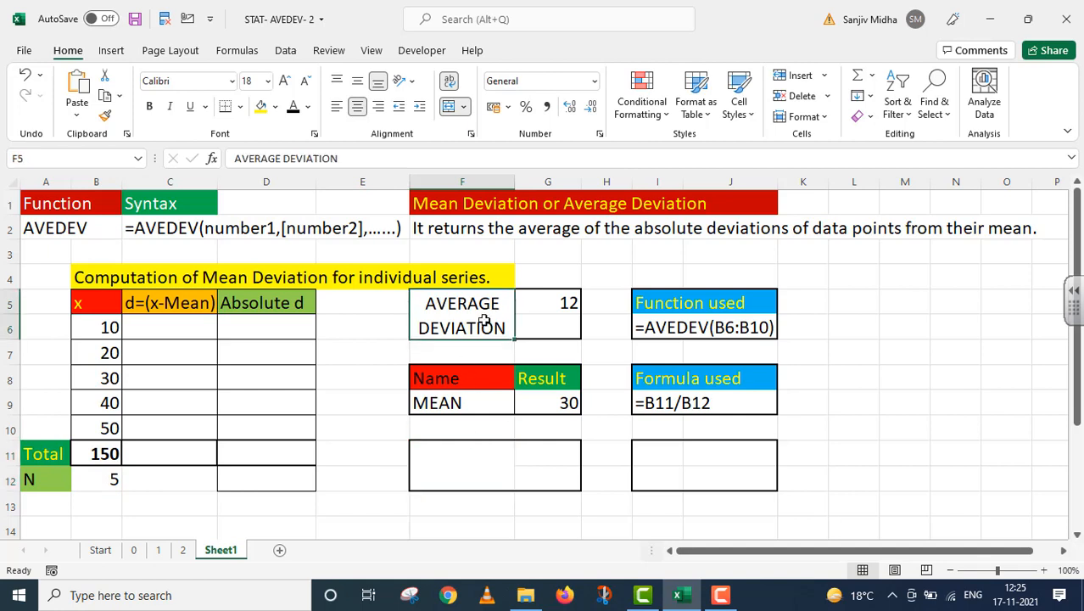
pyautogui.doubleClick(430, 302)
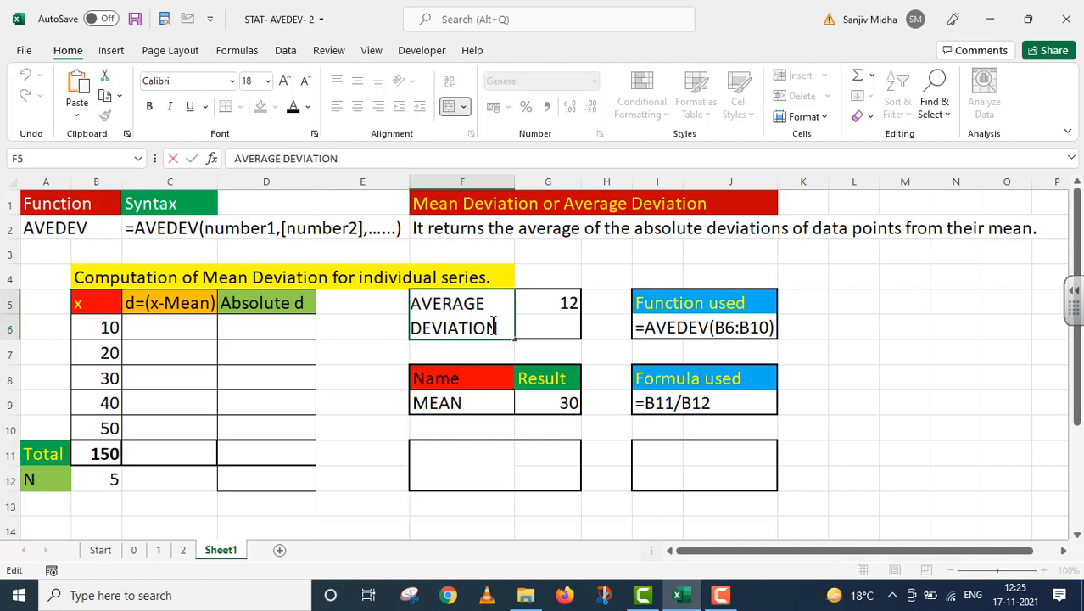
pyautogui.moveTo(498, 327); pyautogui.dragTo(409, 301)
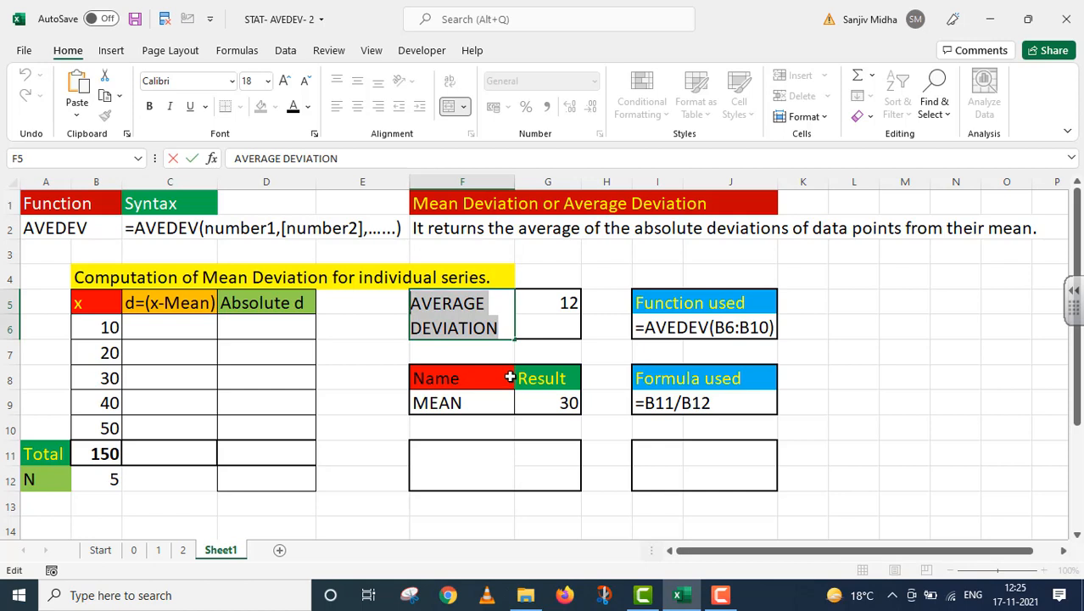
pyautogui.press('Return')
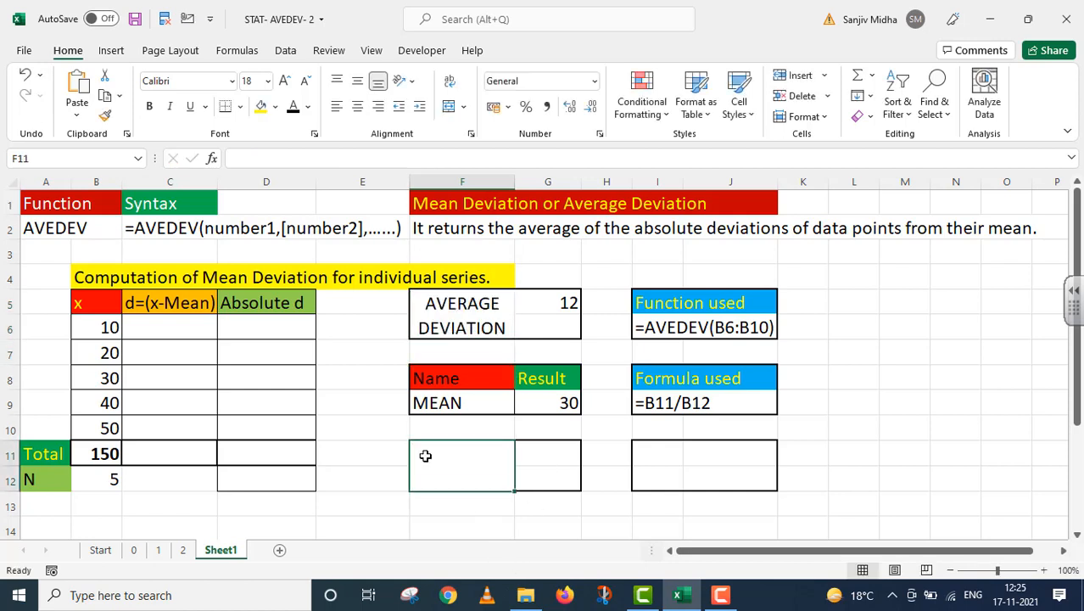
pyautogui.doubleClick(426, 460)
pyautogui.hotkey('ctrl', 'v')
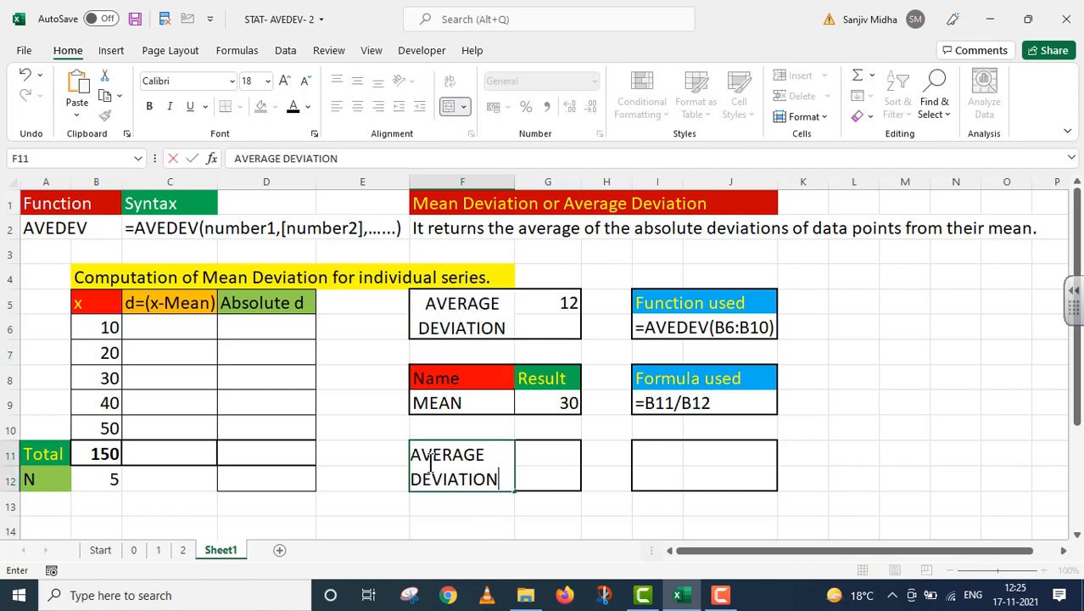
pyautogui.click(528, 455)
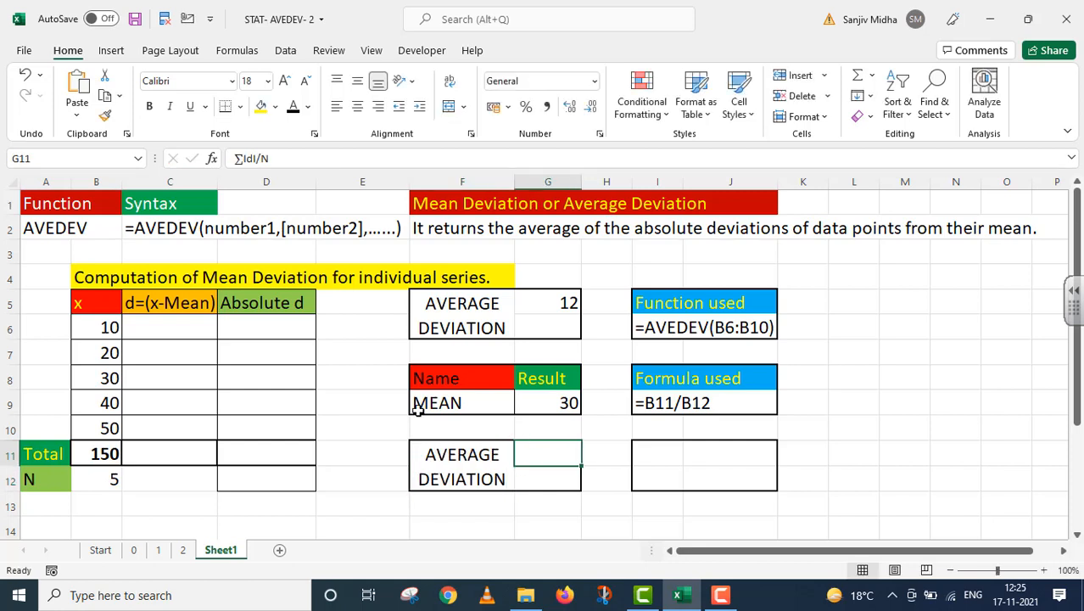
pyautogui.click(294, 108)
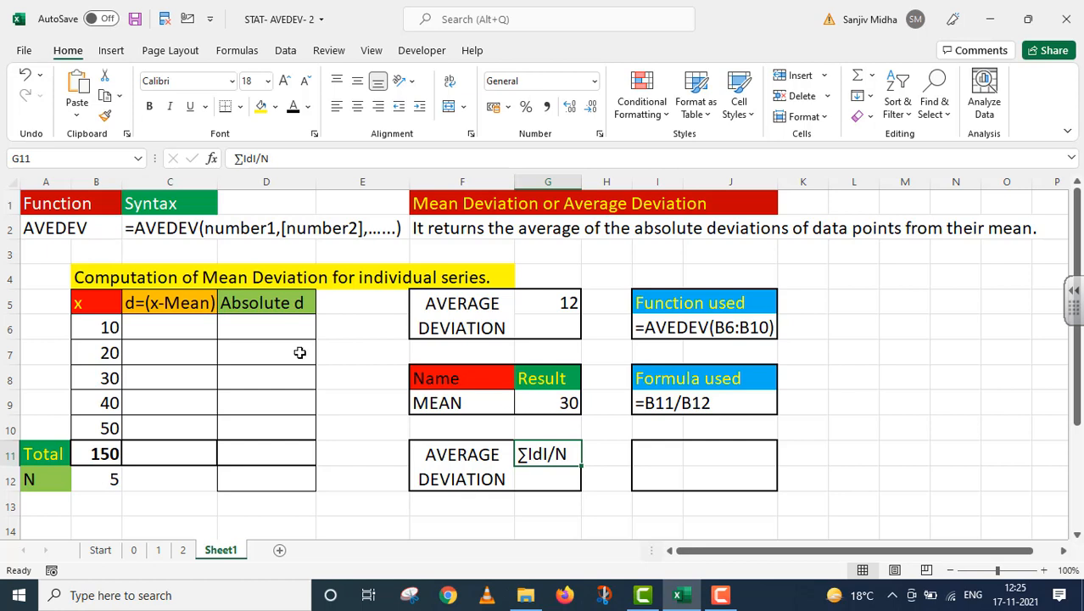
# Compute the first deviation from the mean in C6 with =B6-$G$9, using an absolute reference to the mean
pyautogui.click(165, 322)
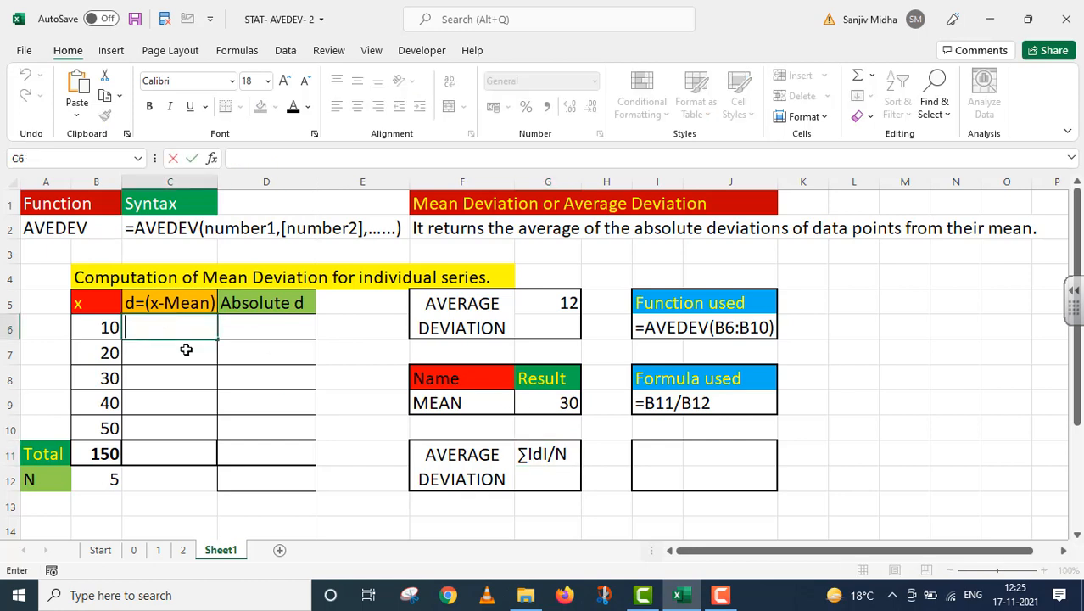
pyautogui.write('=')
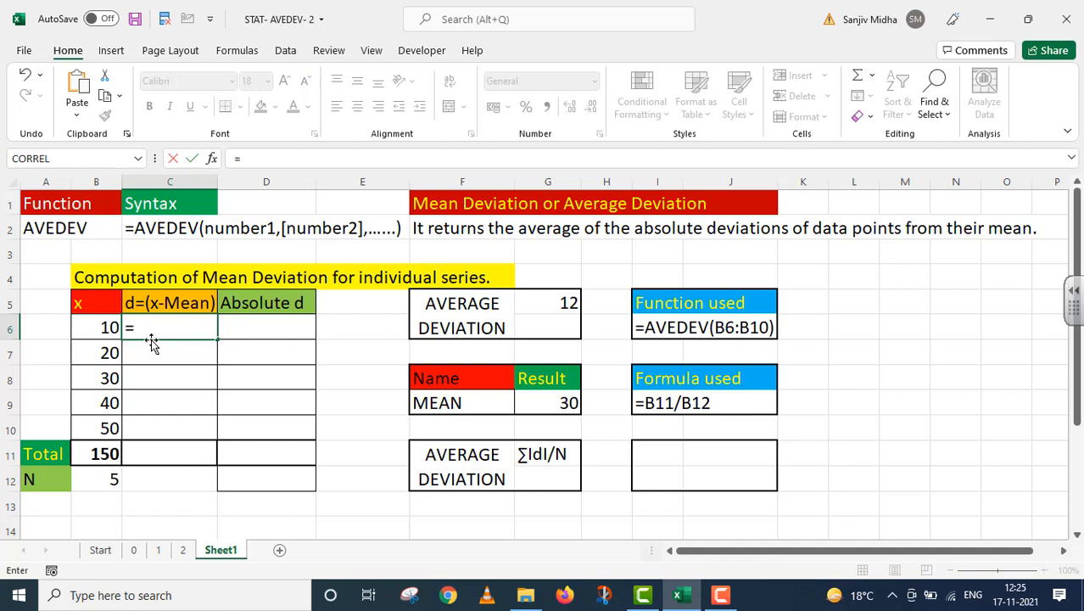
pyautogui.click(108, 326)
pyautogui.write('-')
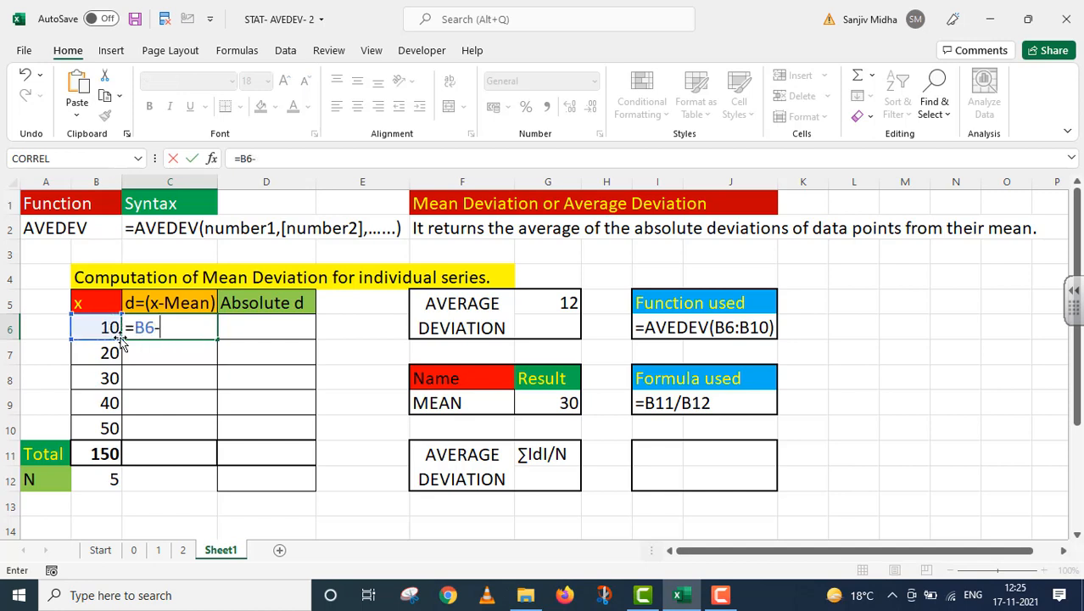
pyautogui.click(543, 404)
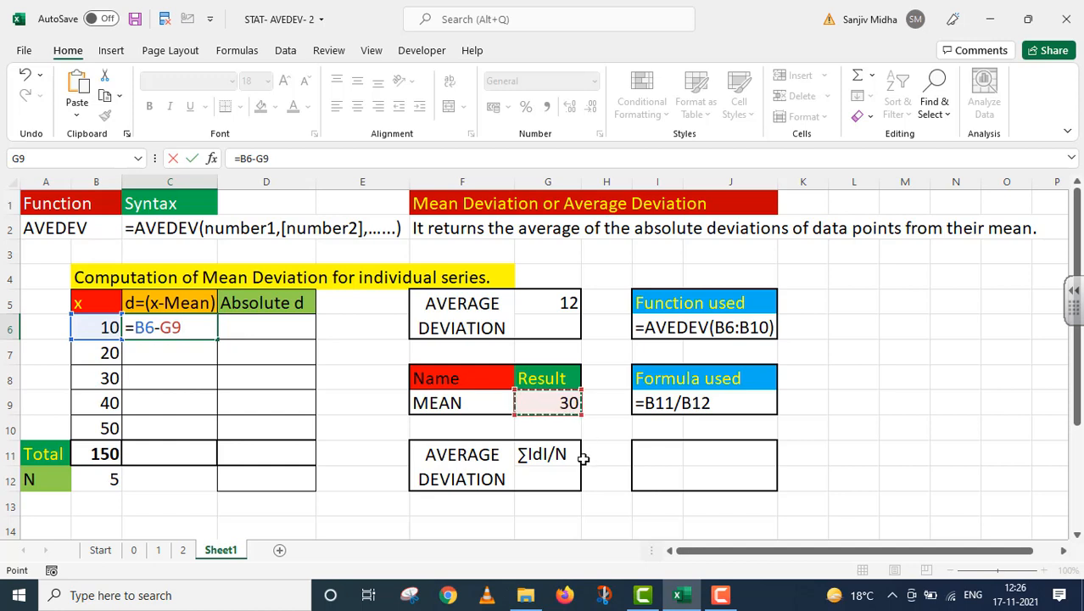
pyautogui.press('F4')
pyautogui.press('Return')
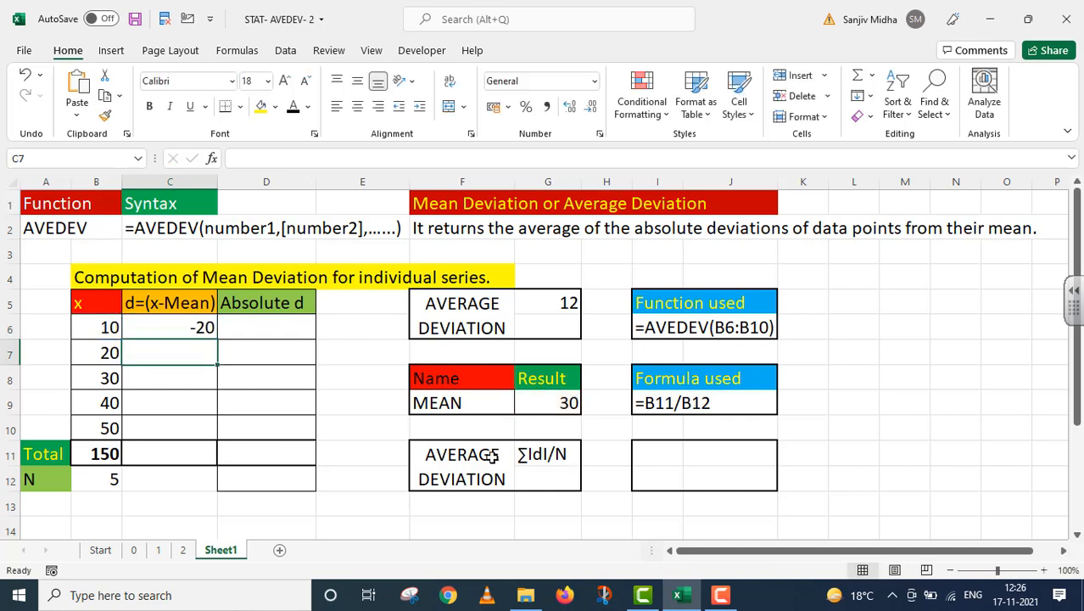
# Fill the deviation formula from C6 down to C10 and extend the SUM formula from B11 across to C11
pyautogui.click(188, 330)
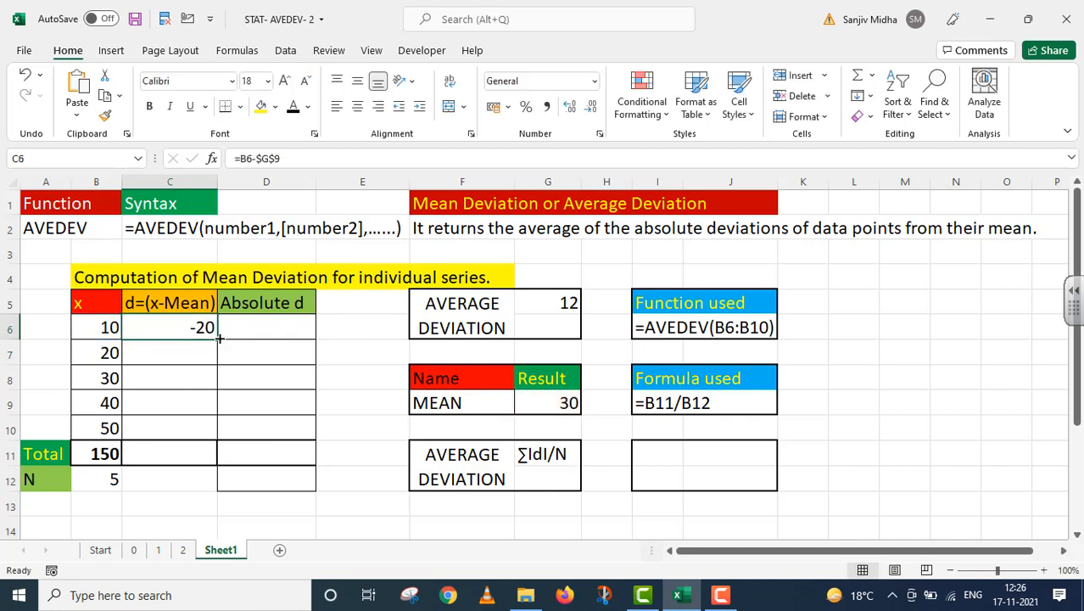
pyautogui.moveTo(216, 340); pyautogui.dragTo(210, 437)
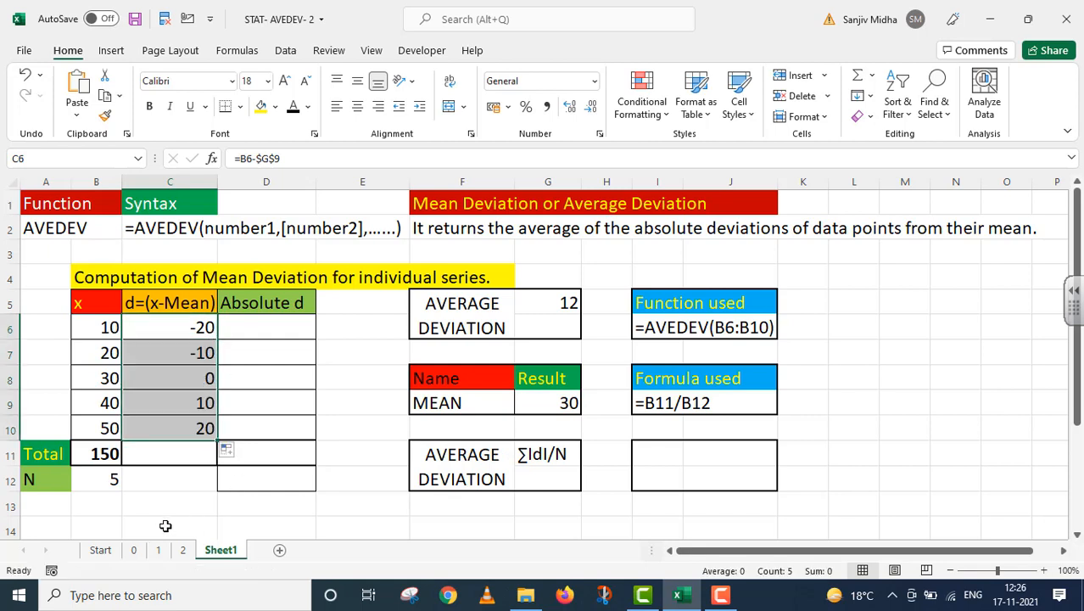
pyautogui.click(103, 448)
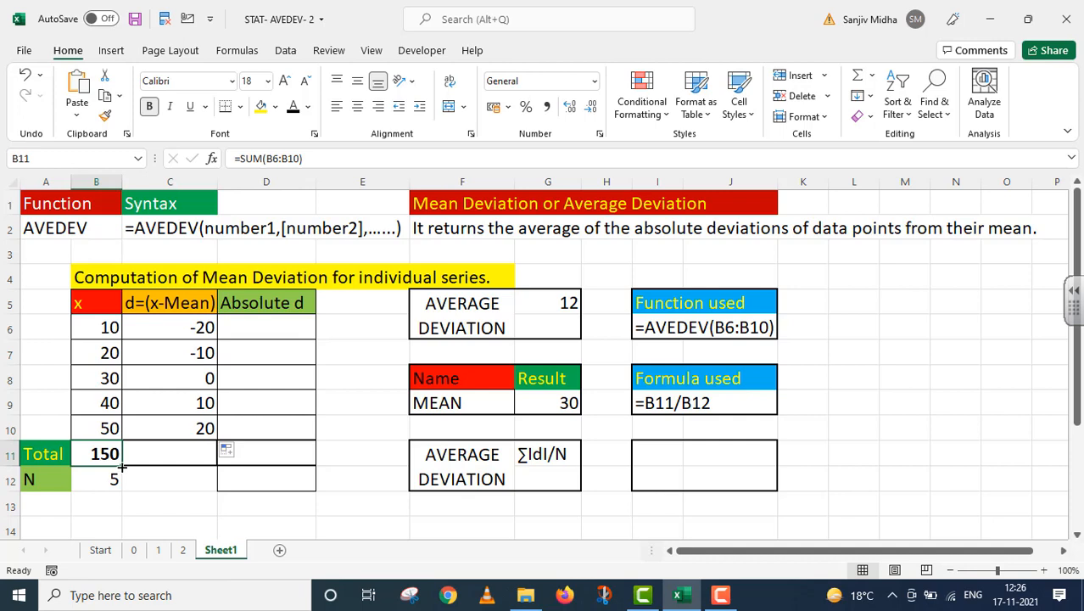
pyautogui.moveTo(123, 466); pyautogui.dragTo(203, 479)
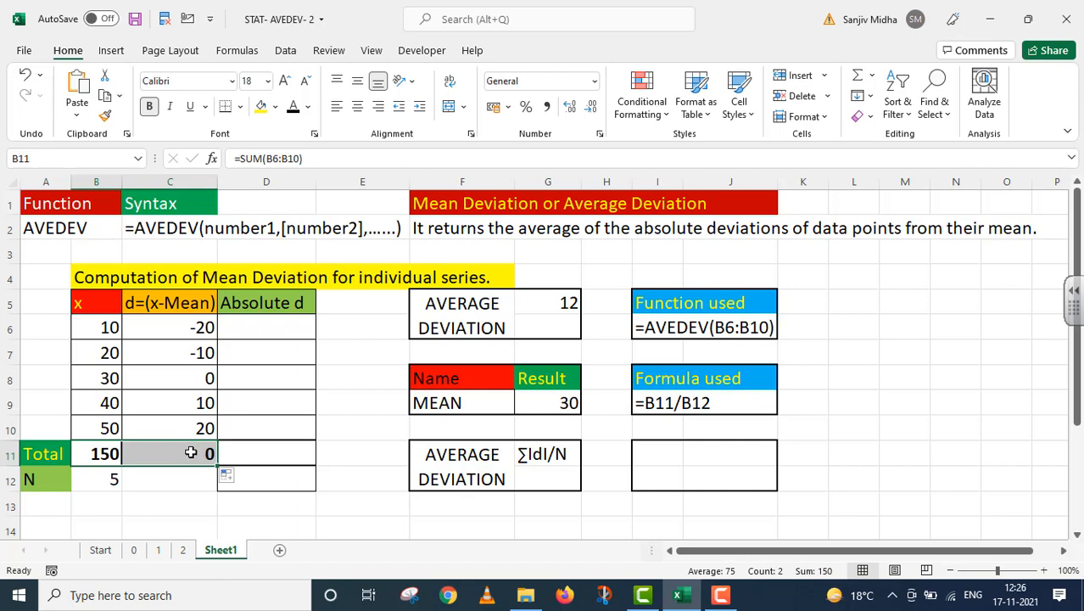
# Compute the first absolute deviation in D6 with =ABS(C6)
pyautogui.doubleClick(244, 327)
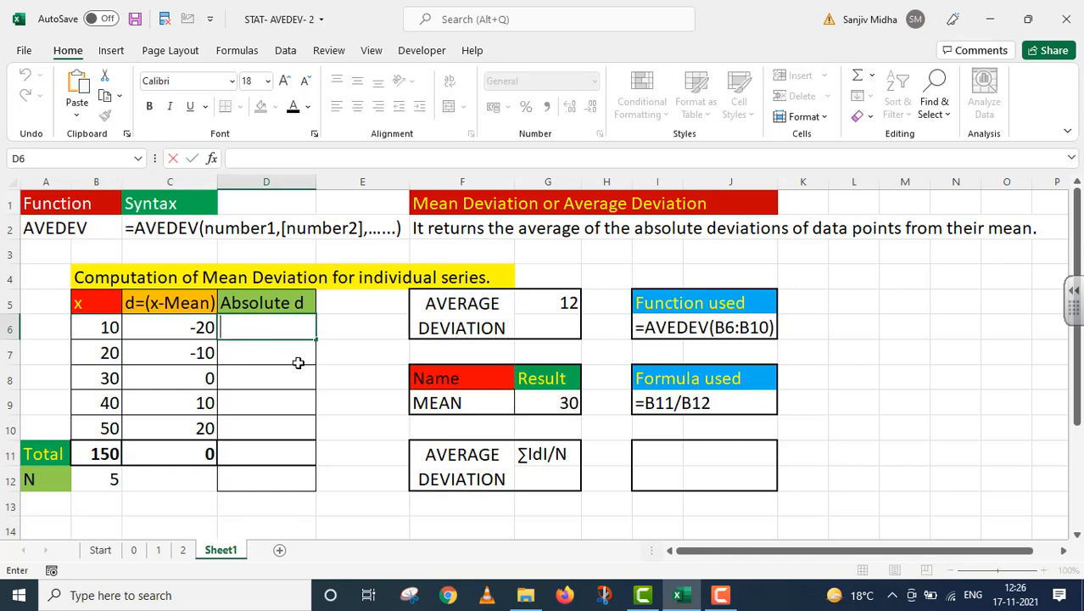
pyautogui.write('=A')
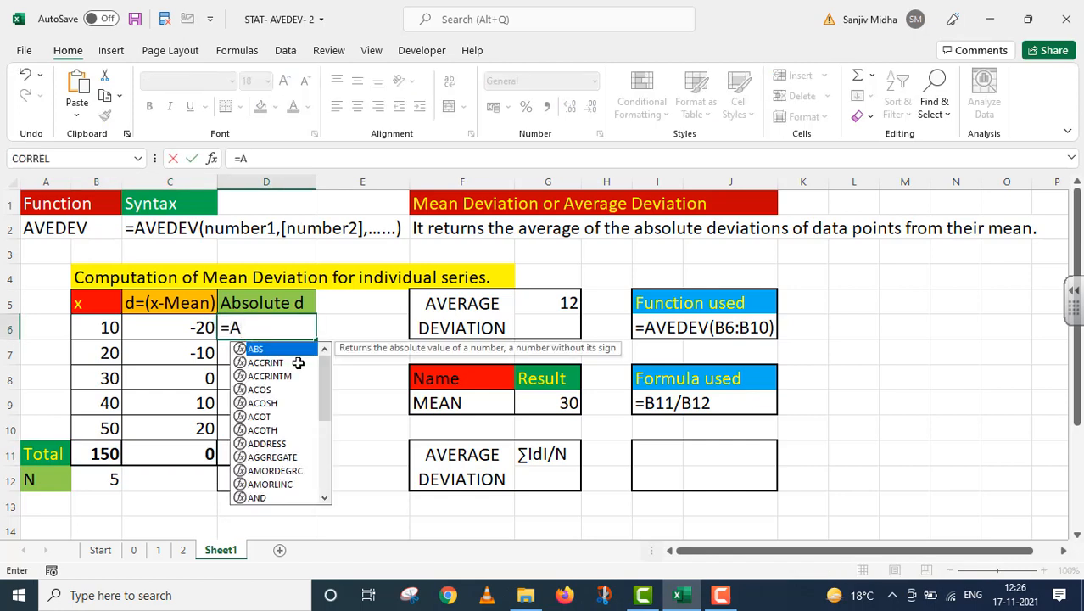
pyautogui.write('BS(')
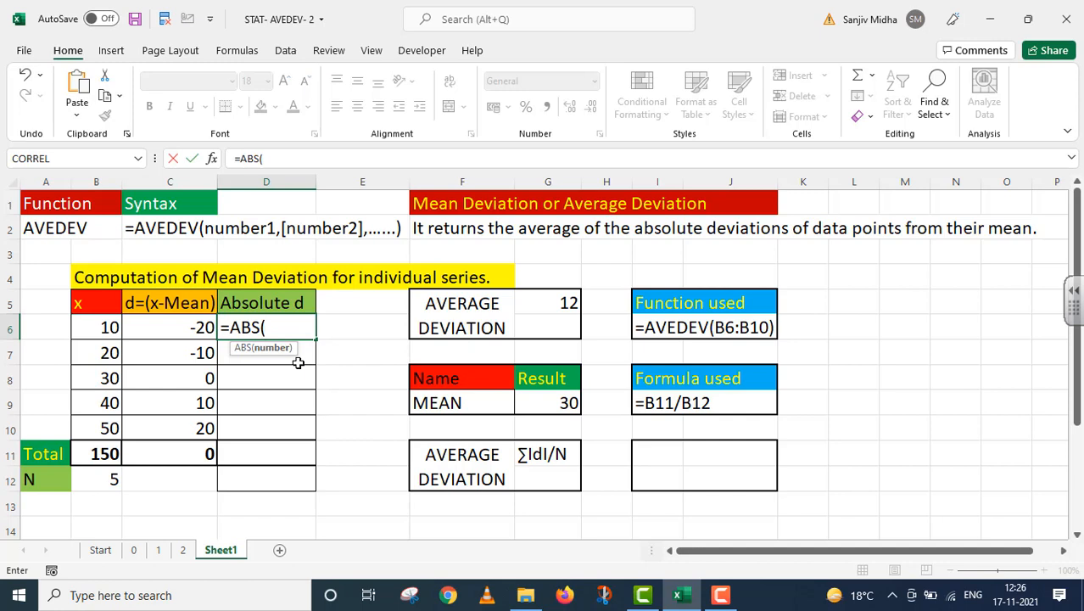
pyautogui.click(196, 327)
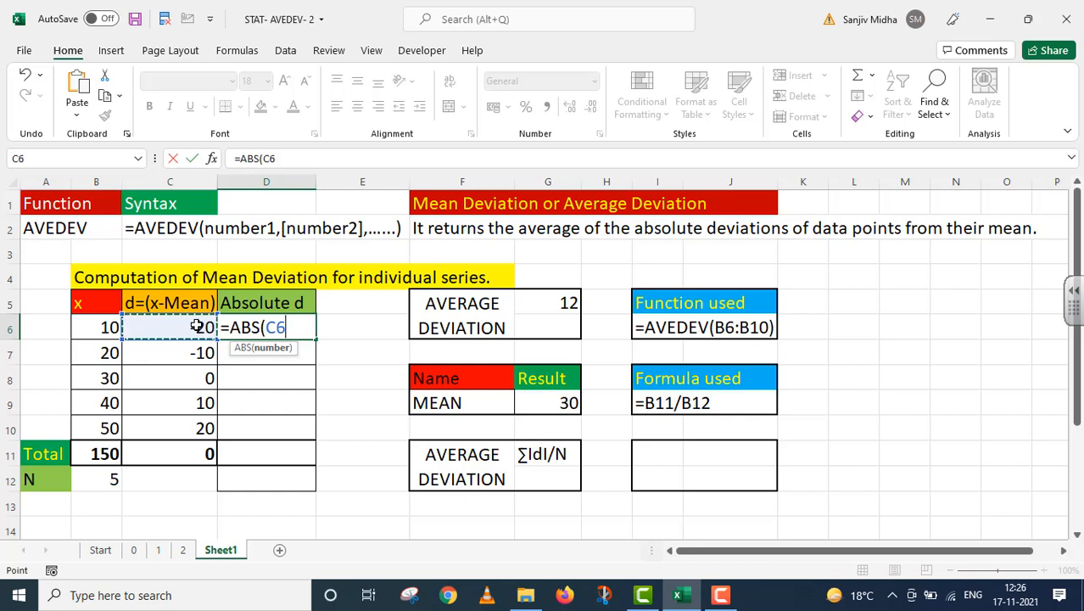
pyautogui.write(')')
pyautogui.press('Return')
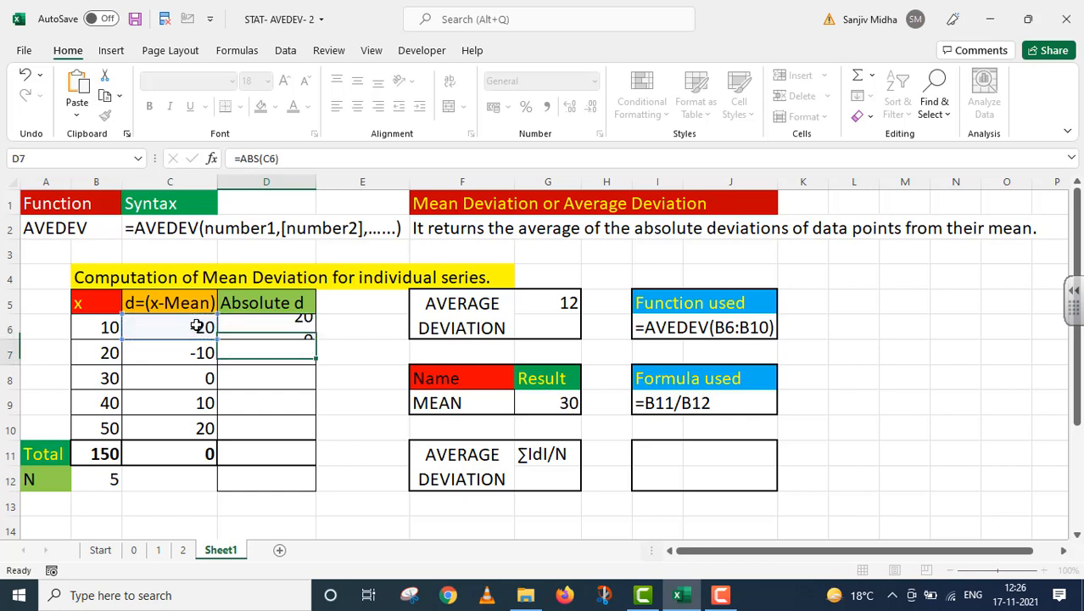
# Fill the ABS formula from D6 down to D10 and extend the SUM formula from C11 across to D11
pyautogui.click(261, 336)
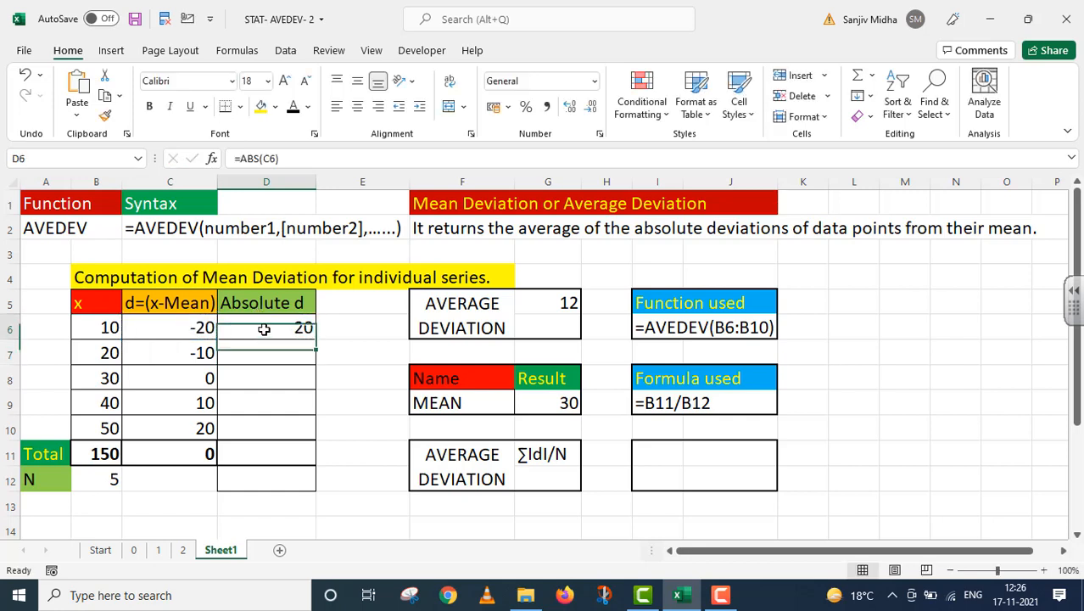
pyautogui.moveTo(315, 340); pyautogui.dragTo(312, 438)
pyautogui.click(213, 465)
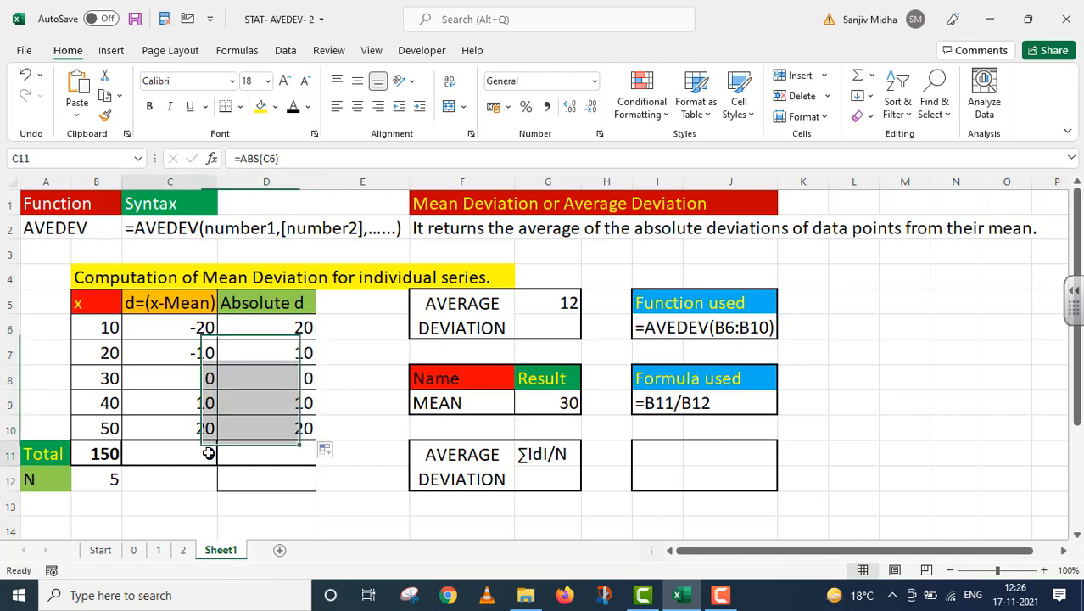
pyautogui.moveTo(226, 465); pyautogui.dragTo(320, 465)
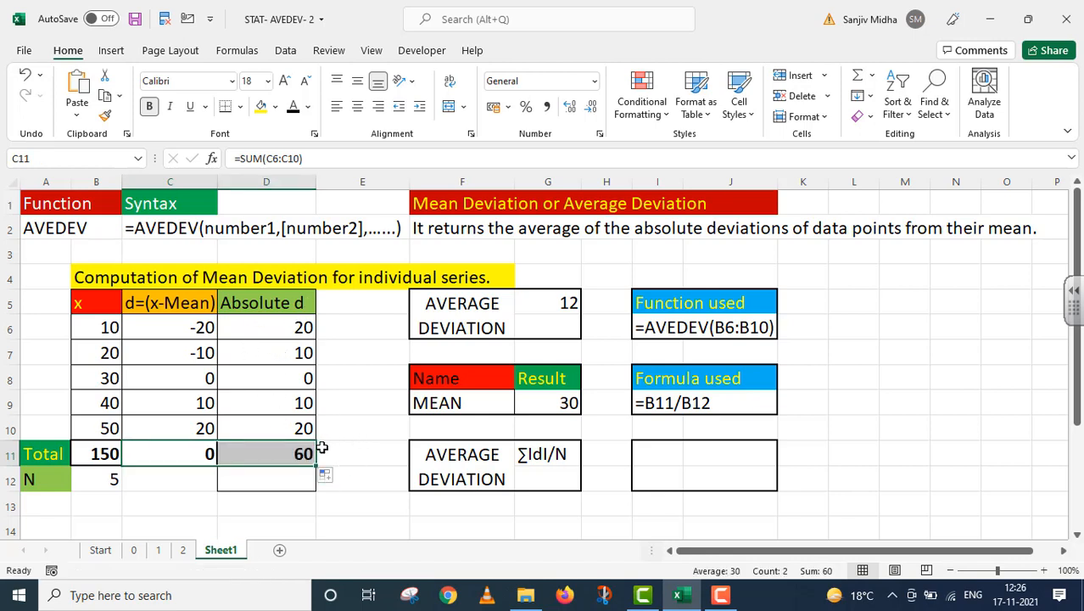
# Apply the dark font colour to the hidden ∑IdI label in D12, and compute the average deviation in G12 with =D11/B12
pyautogui.click(257, 478)
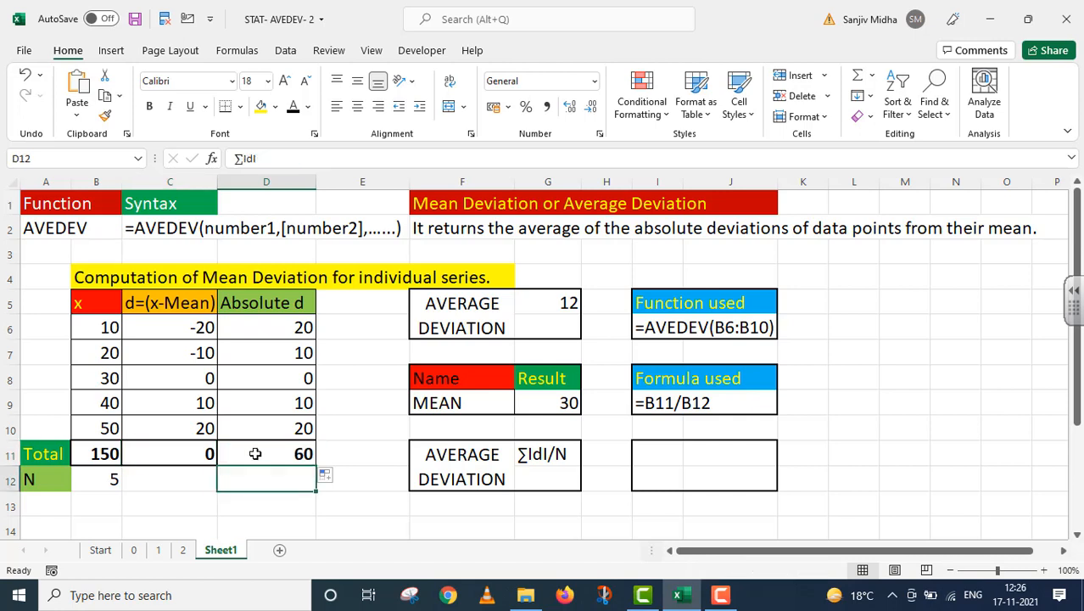
pyautogui.click(292, 107)
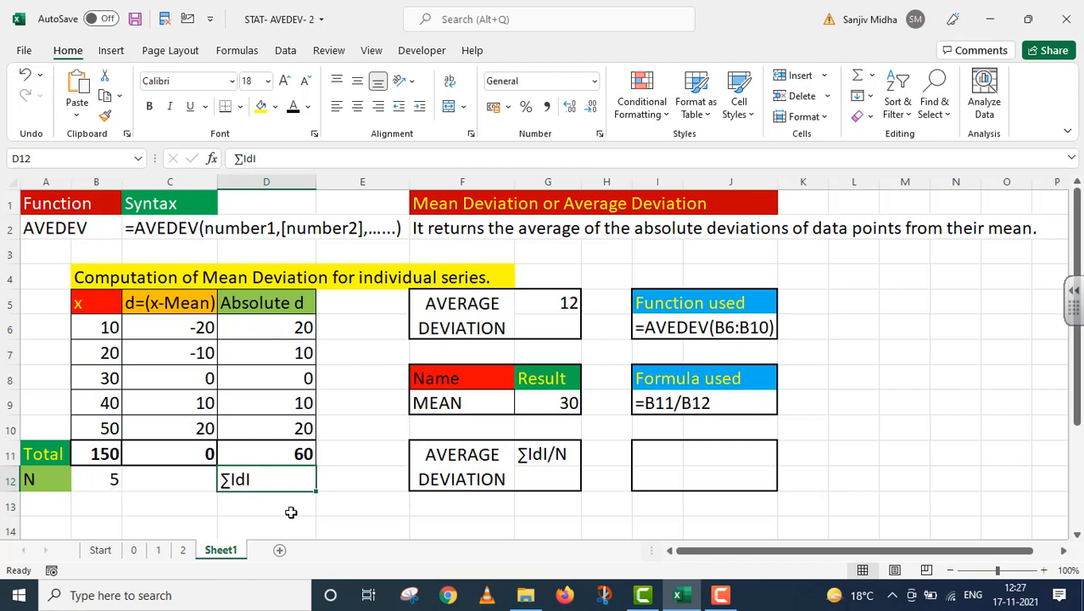
pyautogui.doubleClick(529, 480)
pyautogui.write('=')
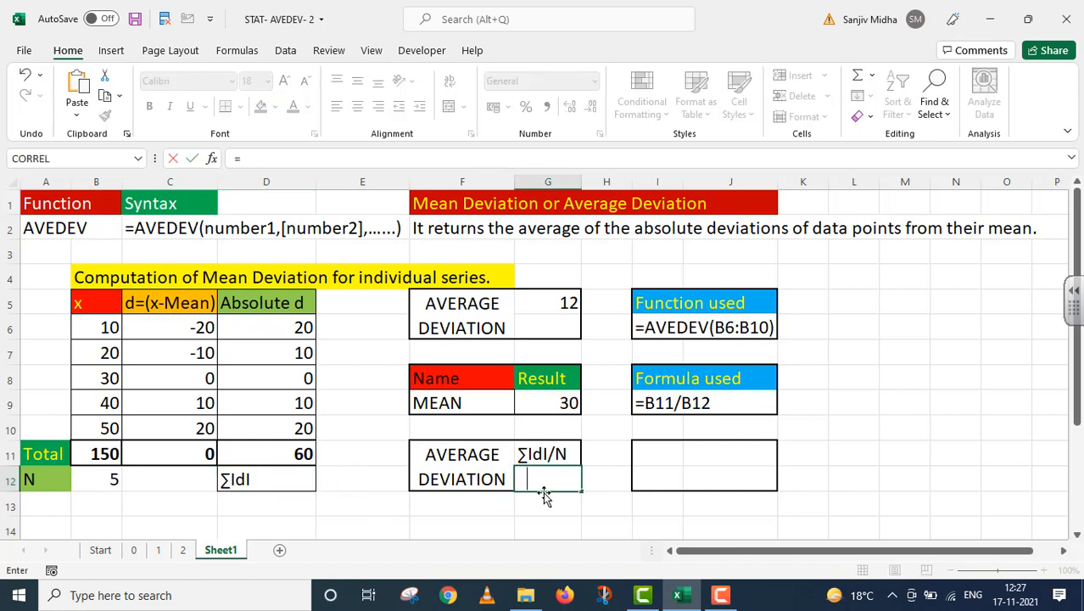
pyautogui.click(282, 454)
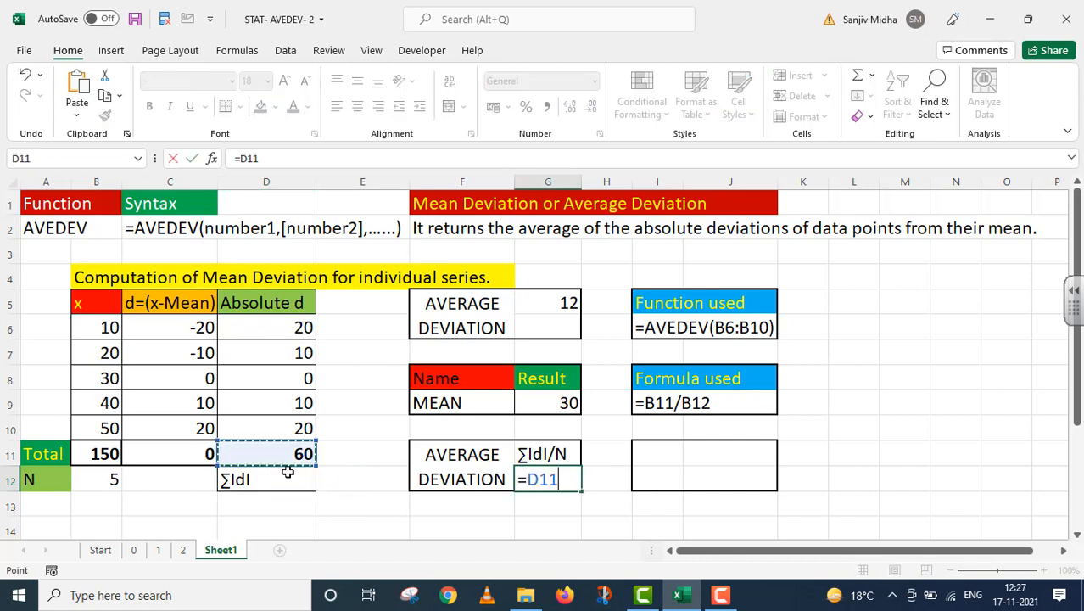
pyautogui.write('/')
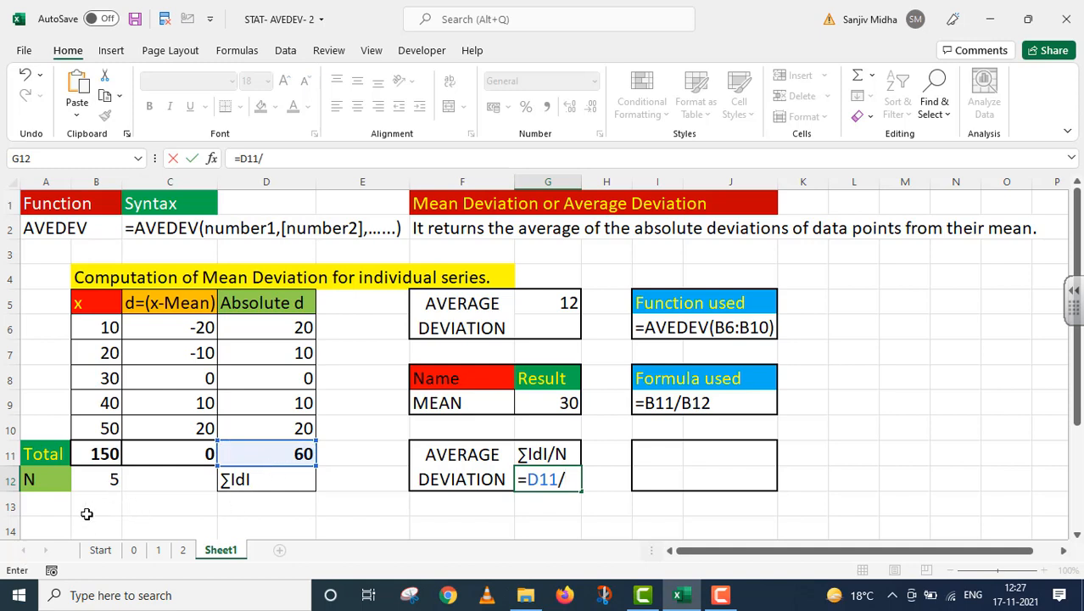
pyautogui.click(108, 479)
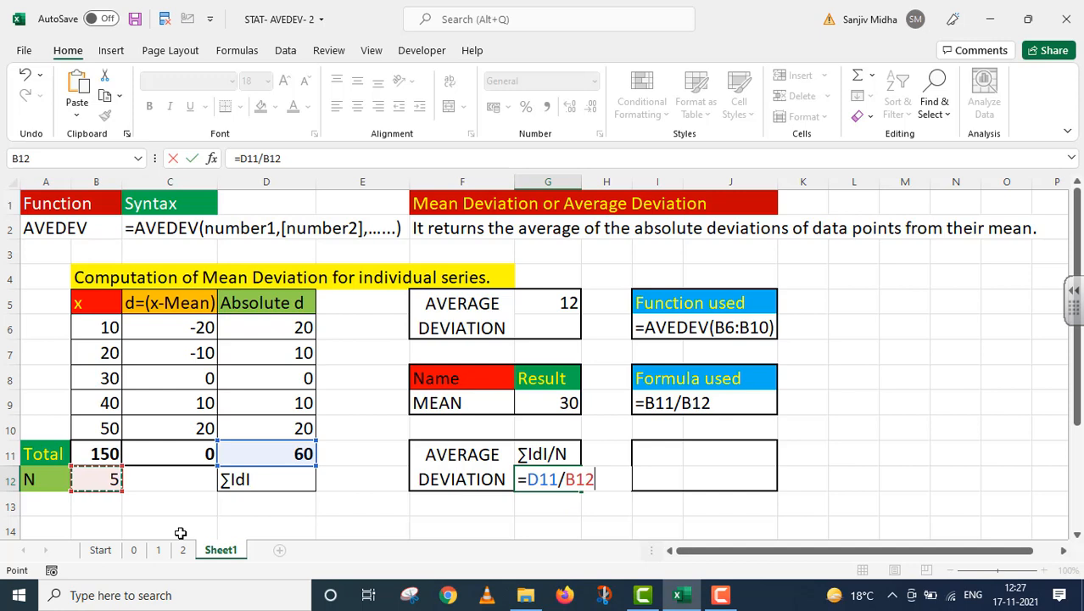
pyautogui.press('Return')
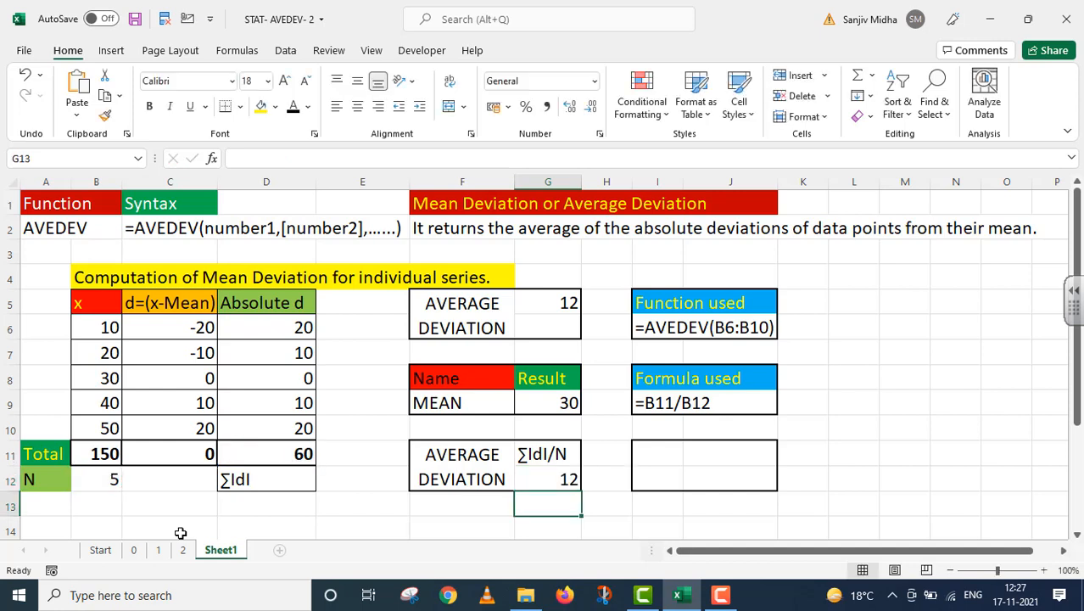
# Copy the formula text from G12 into I11 as plain text, prefixed with an apostrophe, so it documents =D11/B12
pyautogui.click(557, 477)
pyautogui.moveTo(282, 158); pyautogui.dragTo(208, 172)
pyautogui.hotkey('ctrl', 'c')
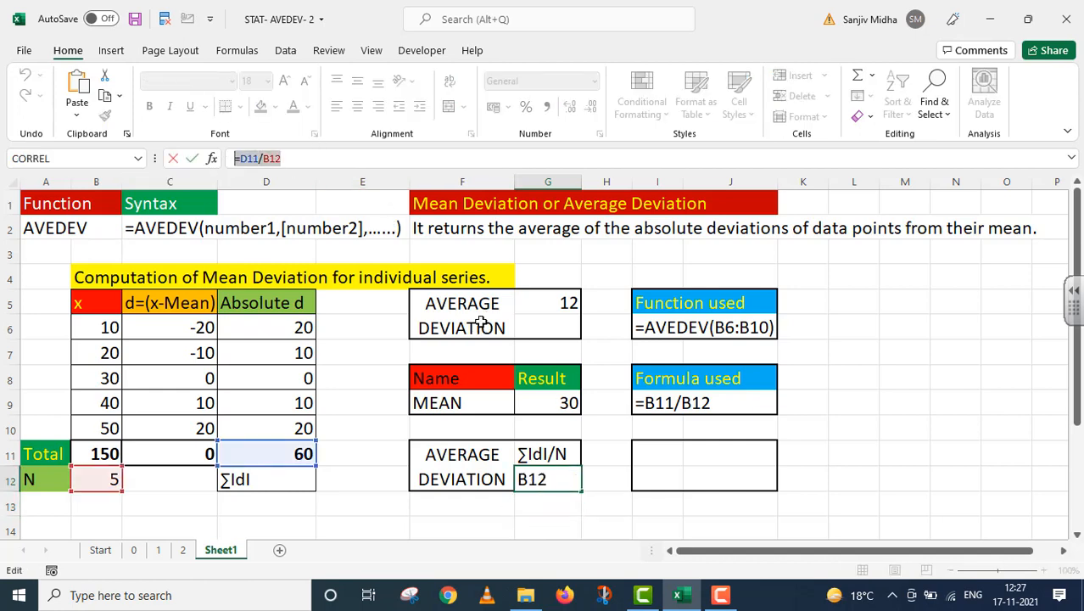
pyautogui.press('Return')
pyautogui.doubleClick(670, 456)
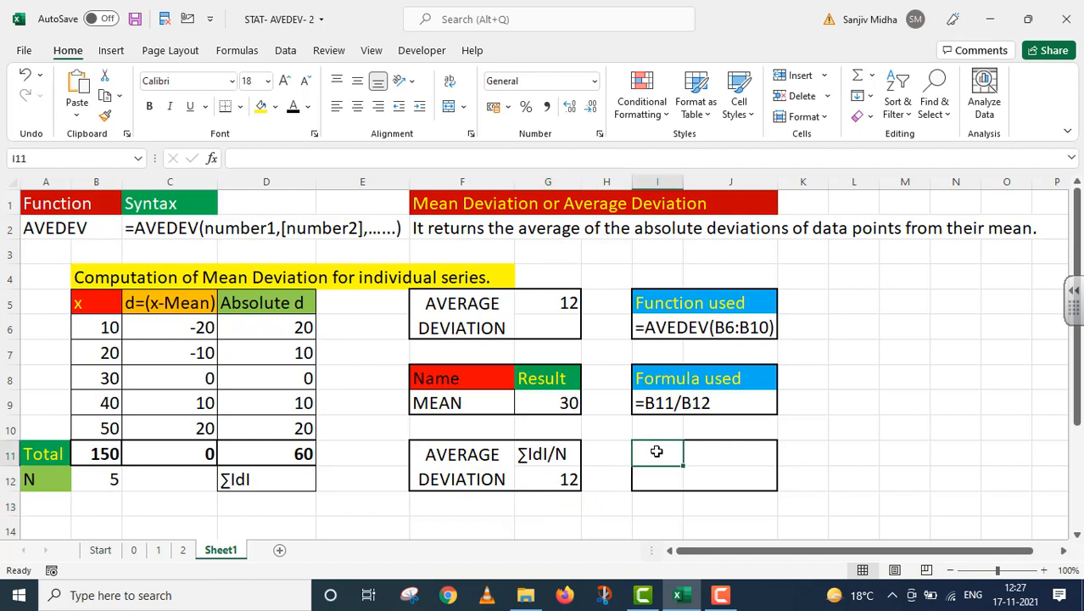
pyautogui.hotkey('ctrl', 'v')
pyautogui.press('Home')
pyautogui.write("'")
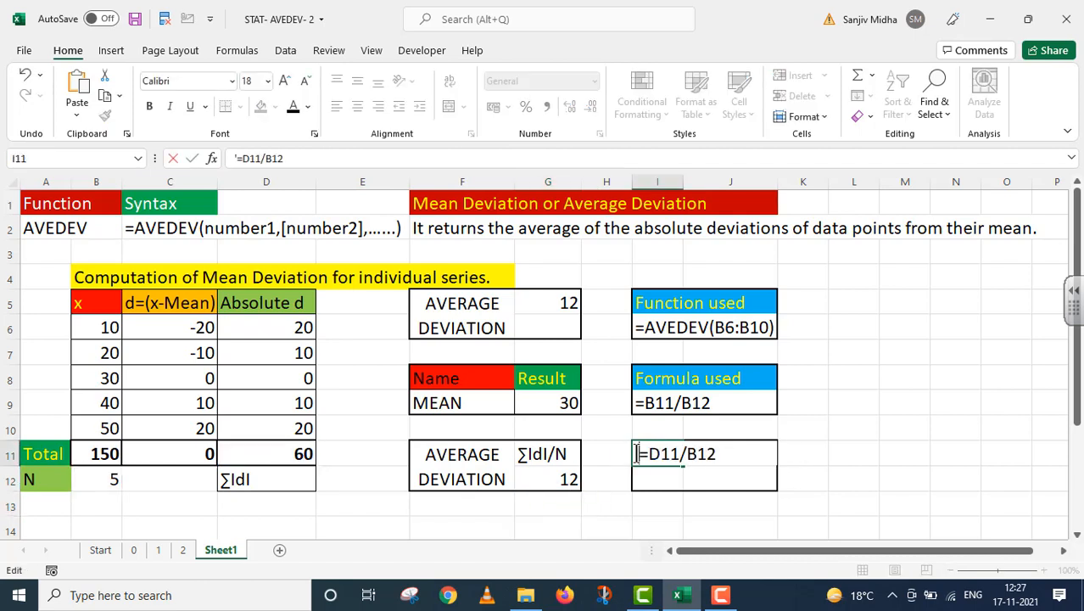
pyautogui.click(842, 483)
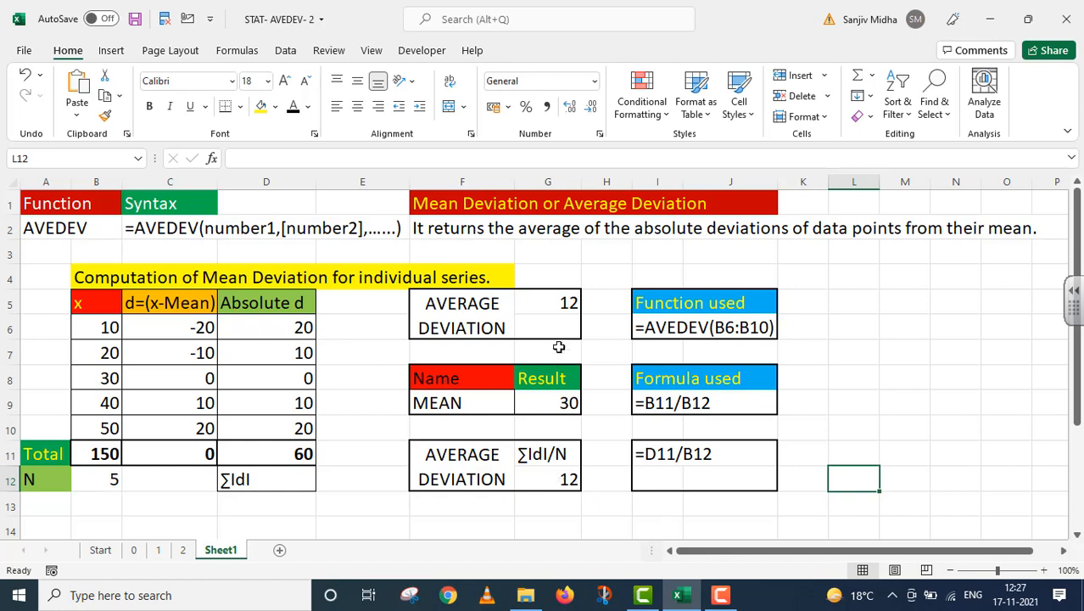
# Highlight both average deviation results, G5 and G12, with a yellow fill
pyautogui.click(560, 305)
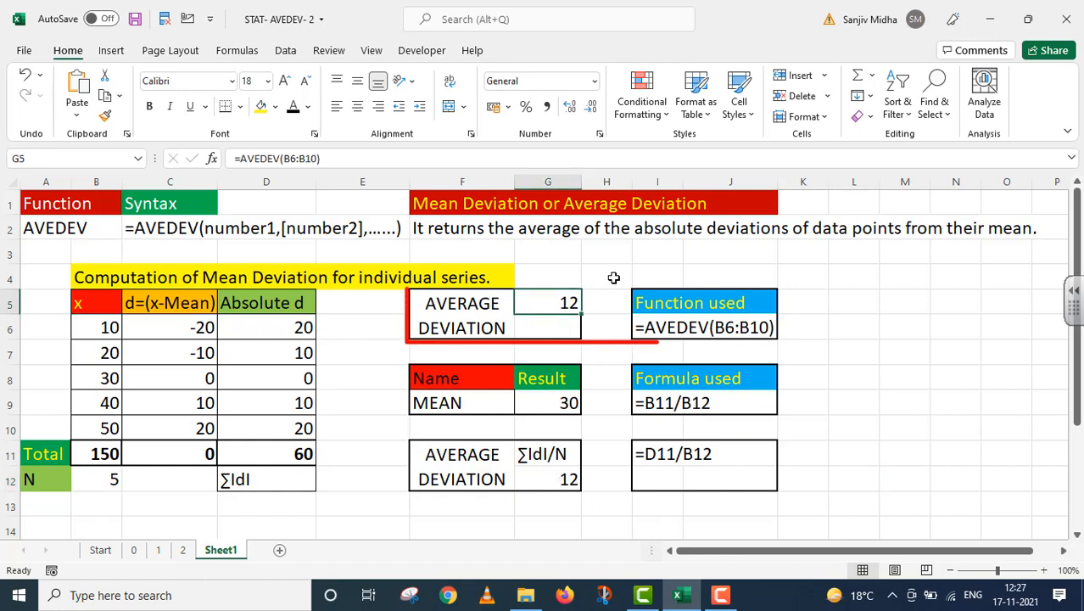
pyautogui.click(261, 106)
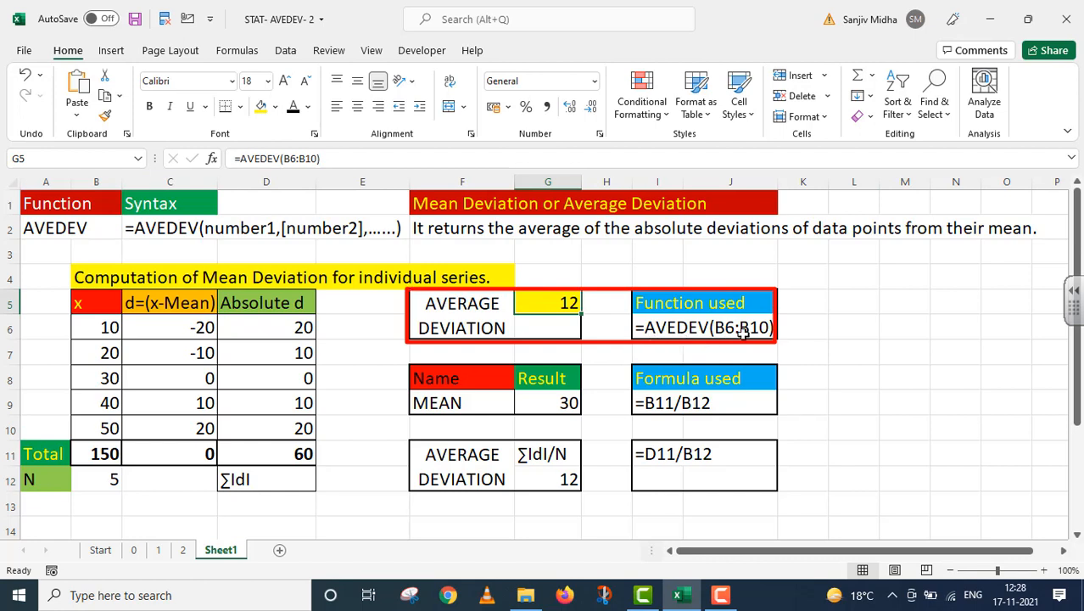
pyautogui.click(573, 481)
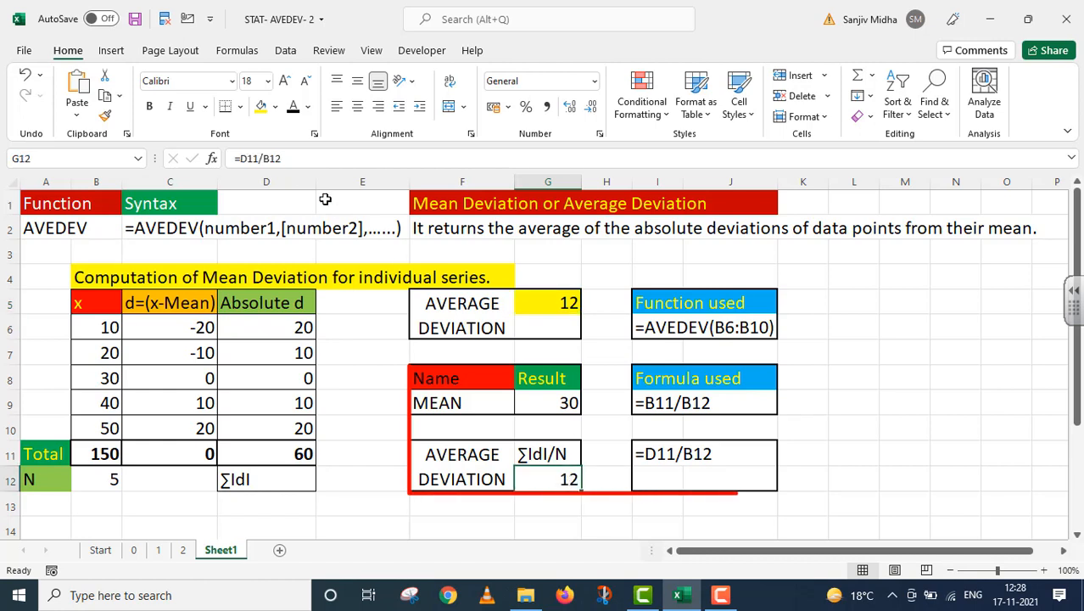
pyautogui.click(262, 107)
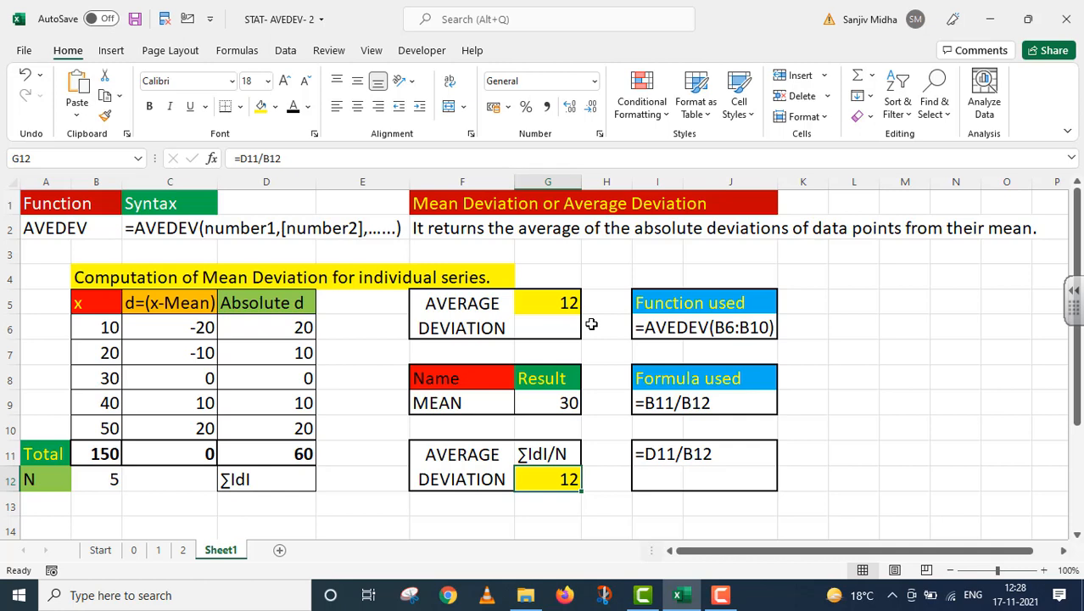
# Compute the average deviation of the x values again in L6 with =AVEDEV(B6:B10)
pyautogui.click(848, 325)
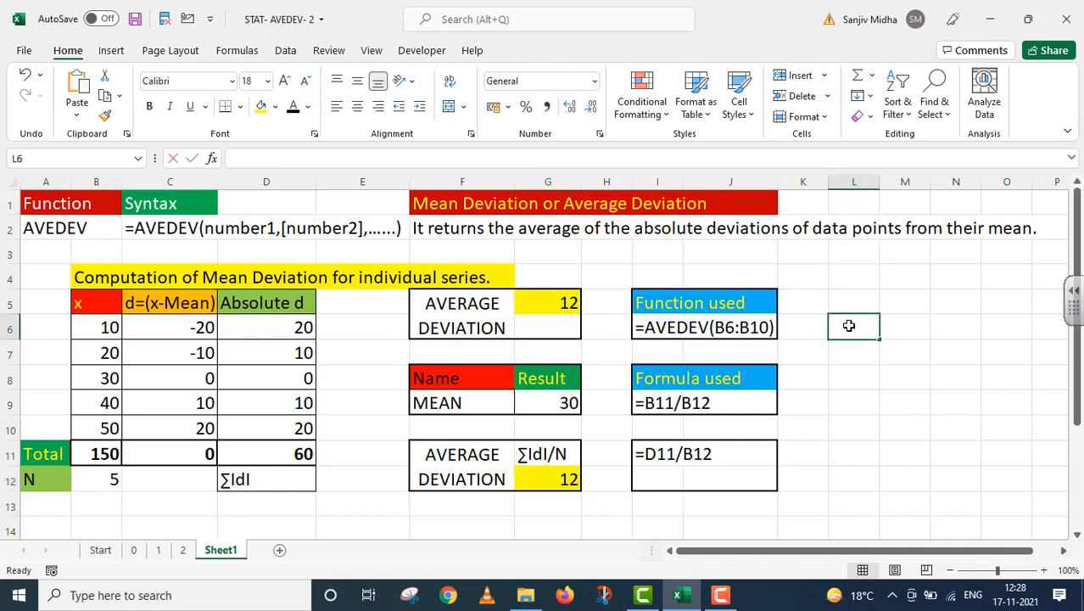
pyautogui.doubleClick(848, 326)
pyautogui.write('=')
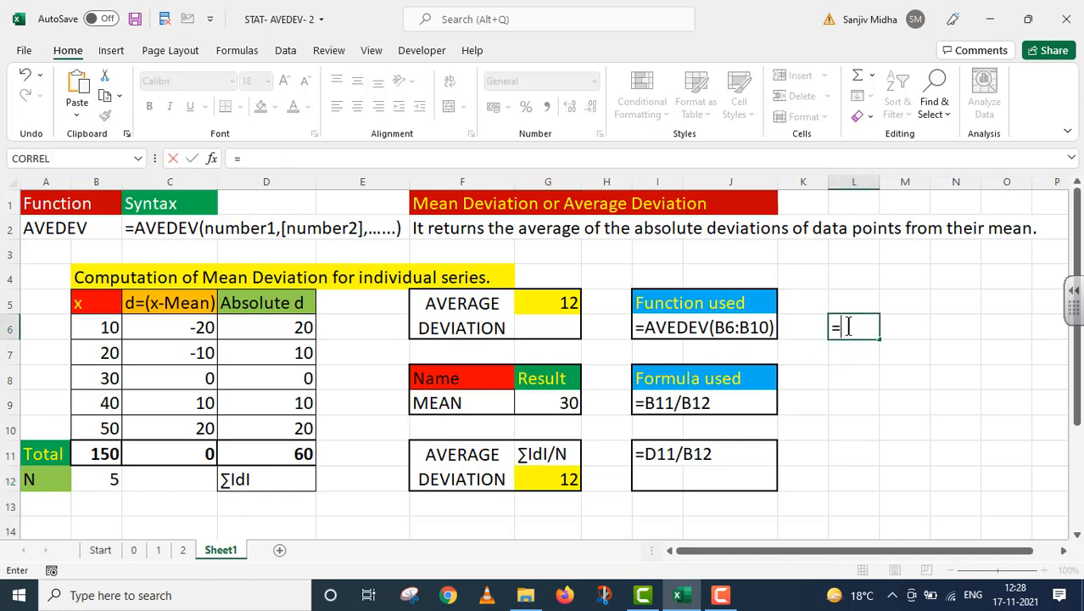
pyautogui.write('AVEDEV(')
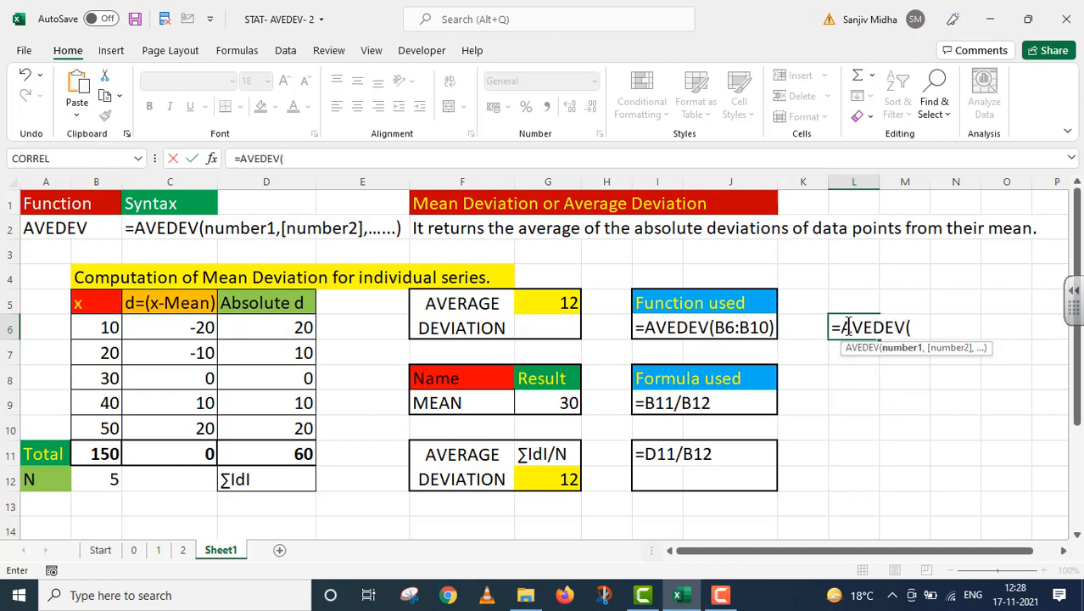
pyautogui.moveTo(100, 323); pyautogui.dragTo(103, 433)
pyautogui.write(')')
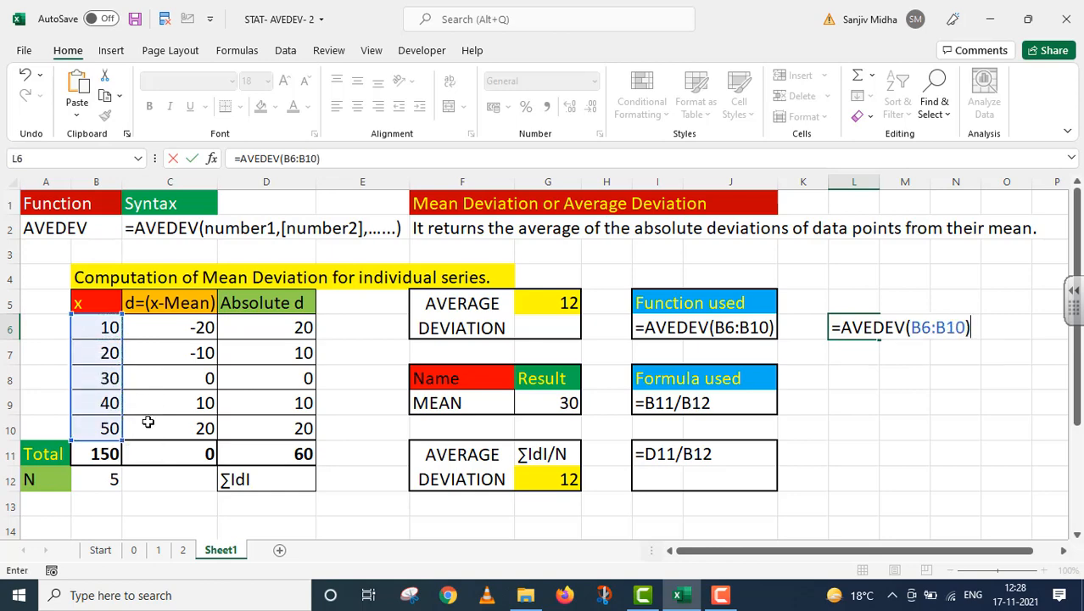
pyautogui.press('Return')
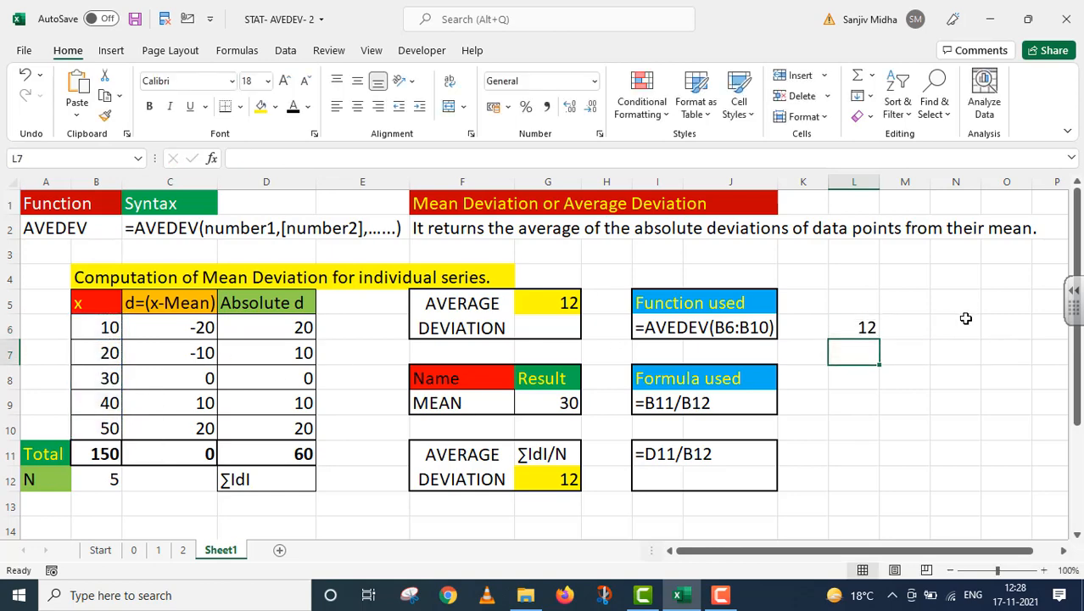